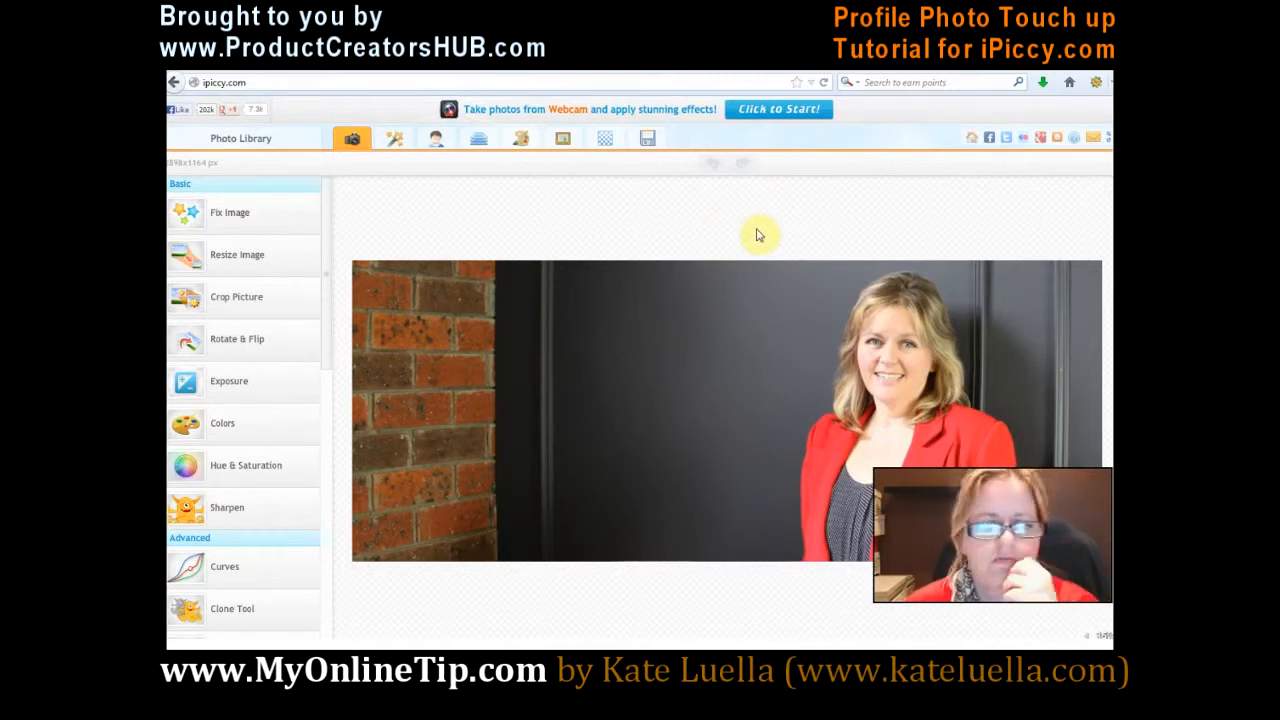
# Step: Set up the Sunny Tan retouch for the woman's face with a brush size of 115
pyautogui.click(436, 145)
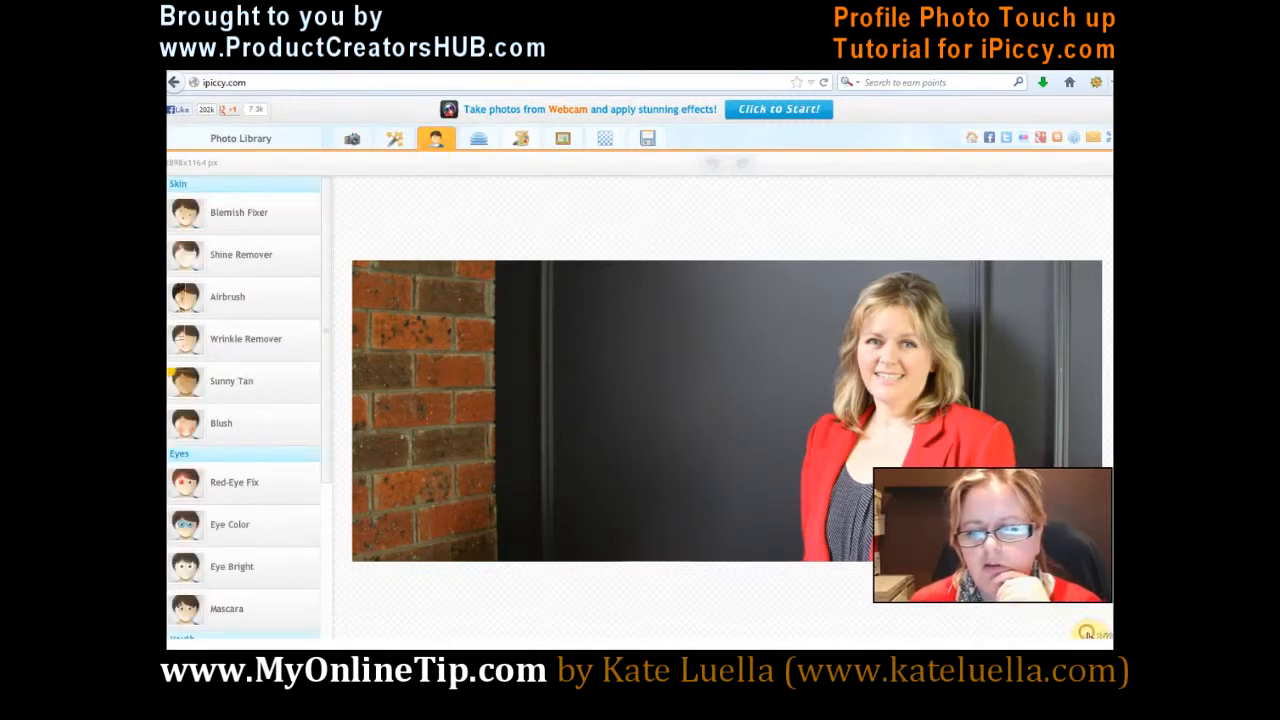
pyautogui.moveTo(947, 636); pyautogui.dragTo(955, 636)
pyautogui.moveTo(907, 308); pyautogui.dragTo(512, 388)
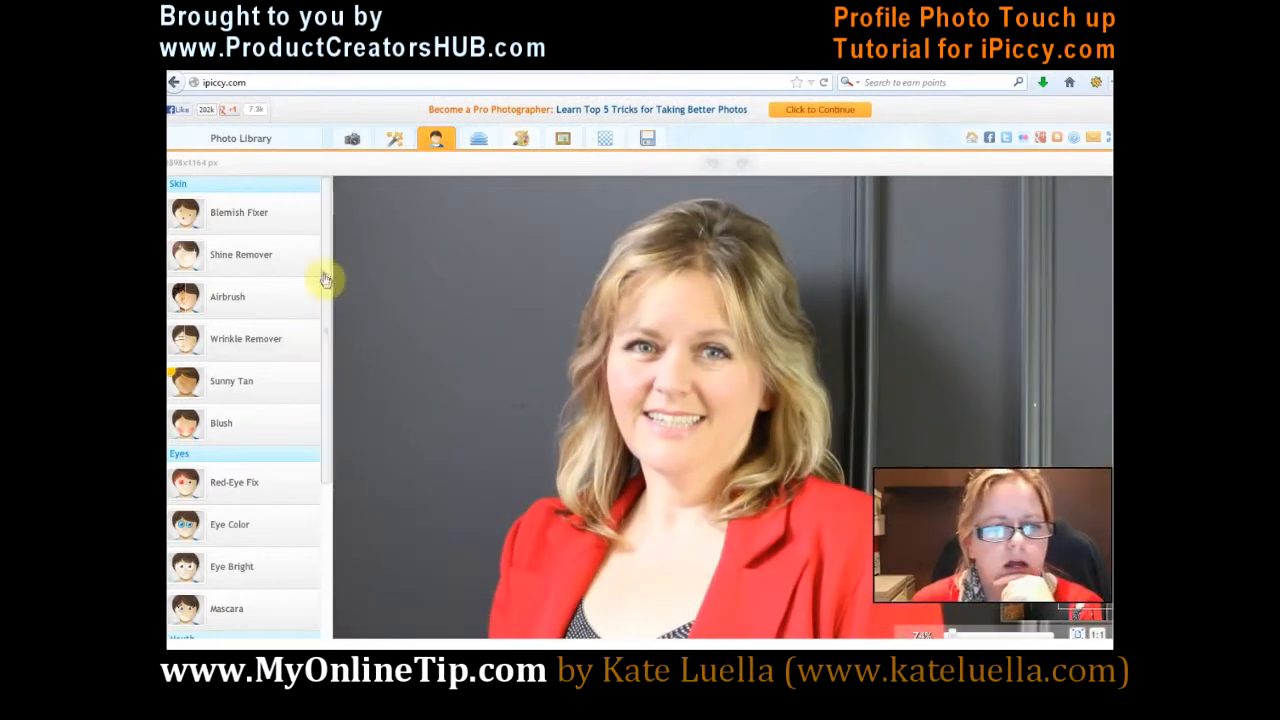
pyautogui.moveTo(324, 311)
pyautogui.mouseDown()
pyautogui.moveTo(325, 418)
pyautogui.moveTo(331, 330)
pyautogui.mouseUp()
pyautogui.click(228, 381)
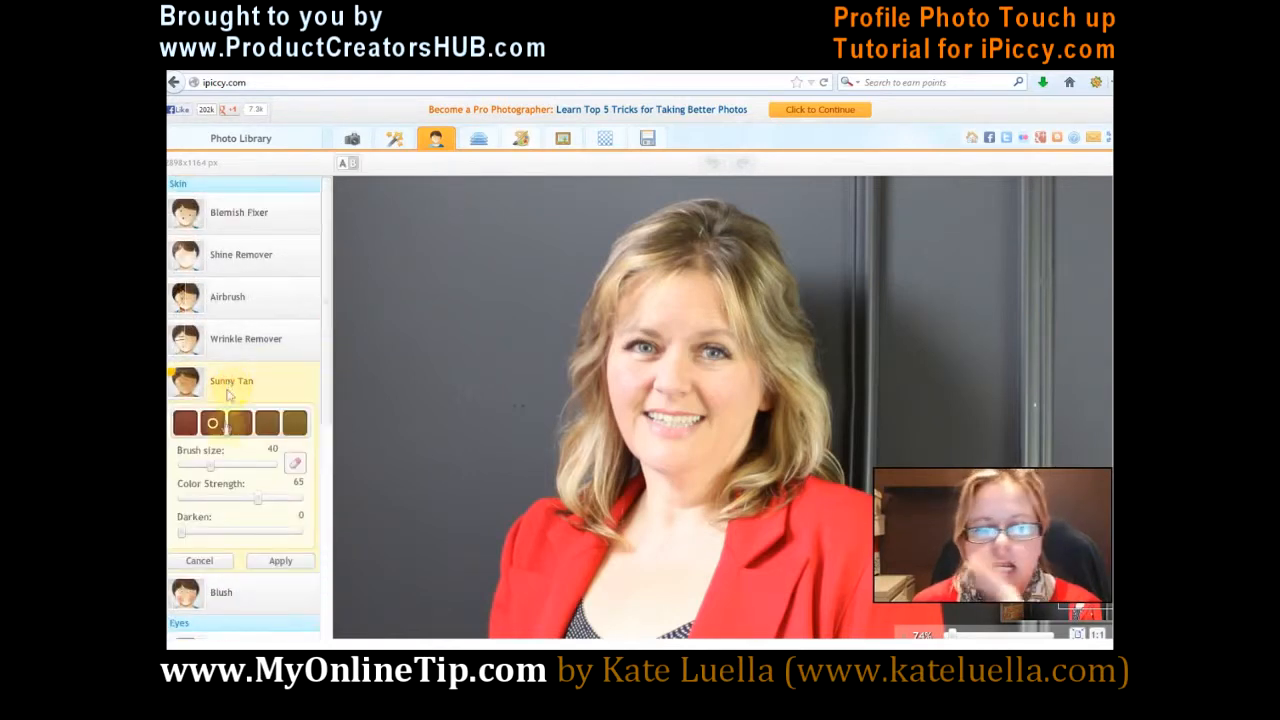
pyautogui.moveTo(230, 468); pyautogui.dragTo(247, 465)
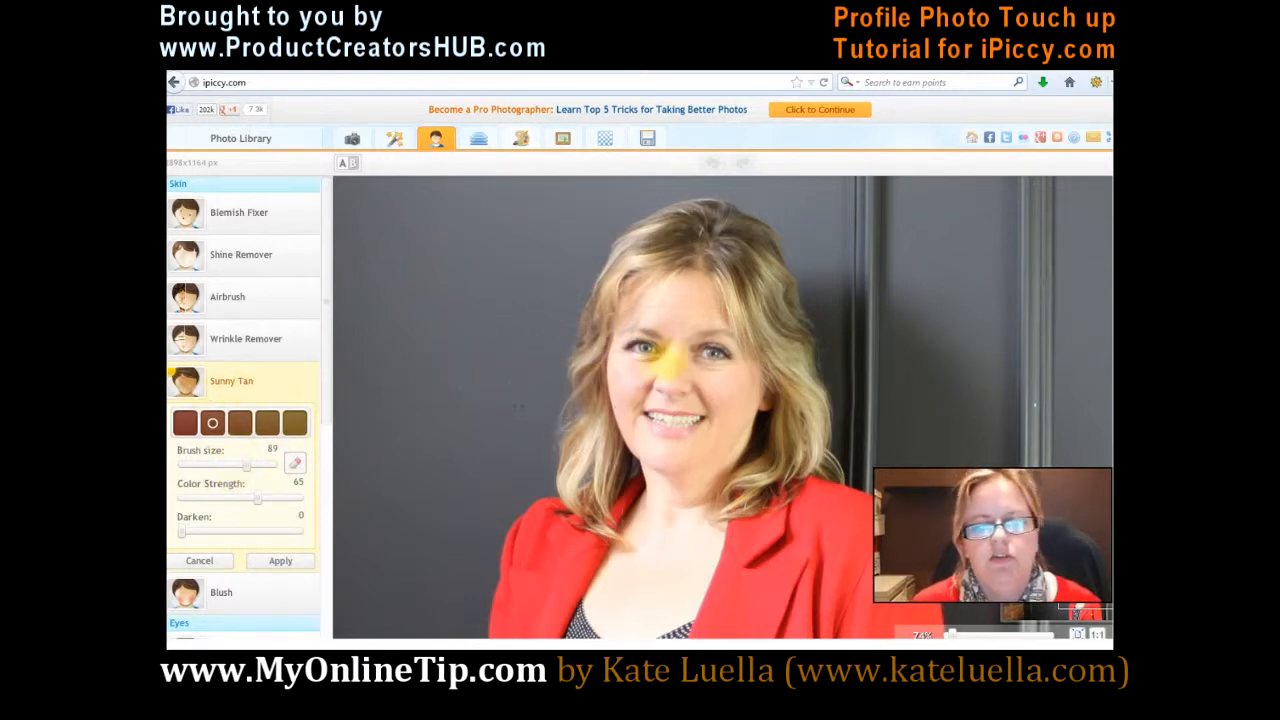
pyautogui.click(265, 467)
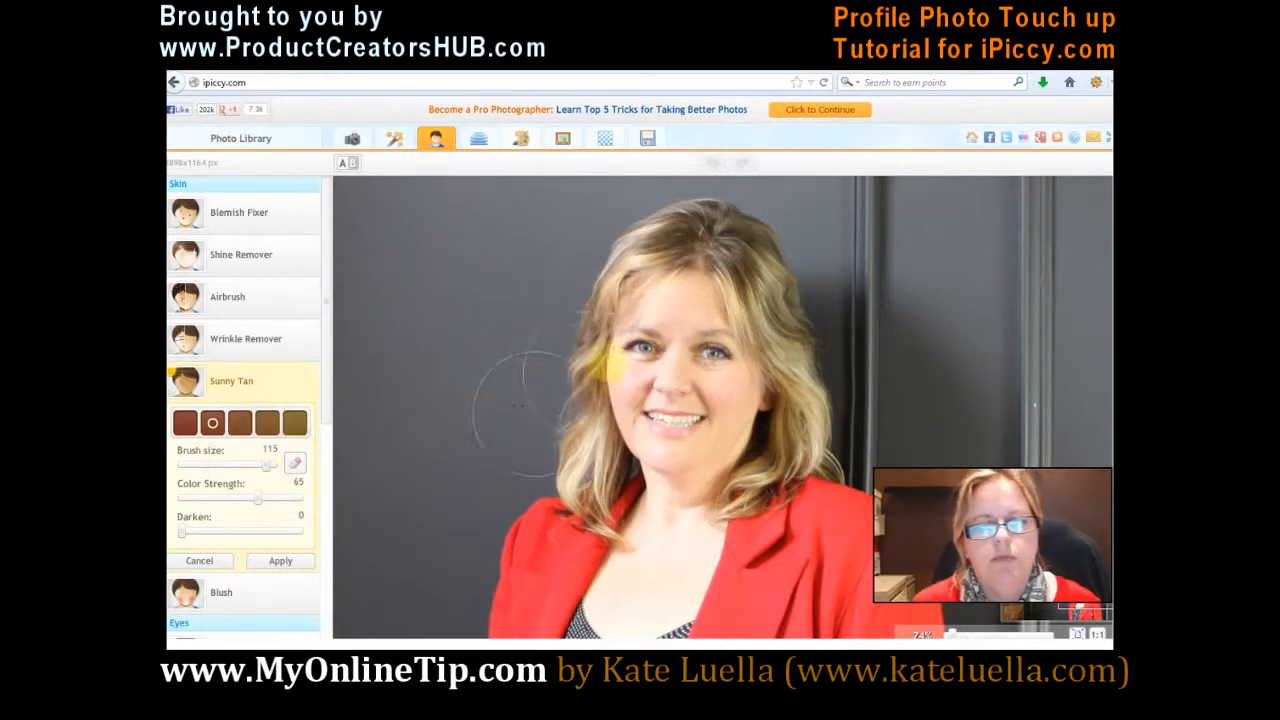
# Step: Brush the tan over the woman's face, neck and chest, raise its Darken amount, and apply the retouch
pyautogui.moveTo(671, 328); pyautogui.dragTo(648, 372)
pyautogui.click(660, 426)
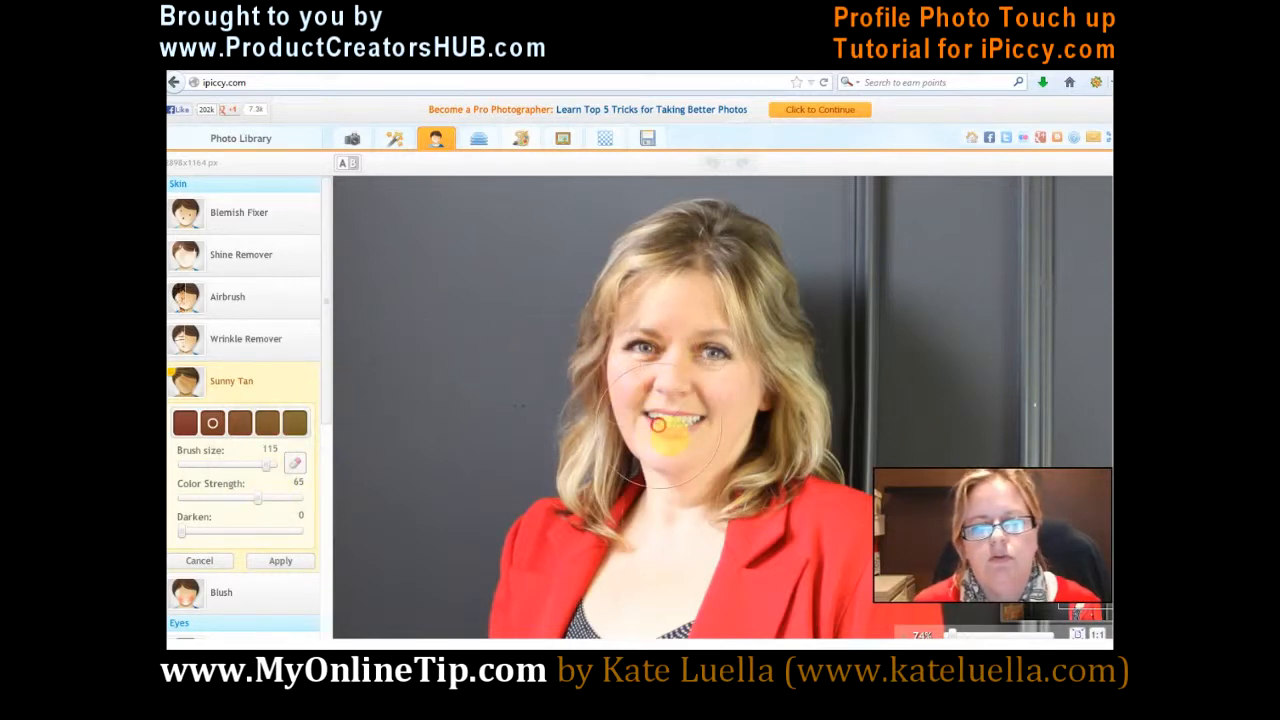
pyautogui.click(722, 410)
pyautogui.click(659, 525)
pyautogui.click(649, 567)
pyautogui.click(637, 584)
pyautogui.click(655, 568)
pyautogui.click(643, 590)
pyautogui.click(635, 593)
pyautogui.click(663, 537)
pyautogui.click(665, 506)
pyautogui.click(696, 392)
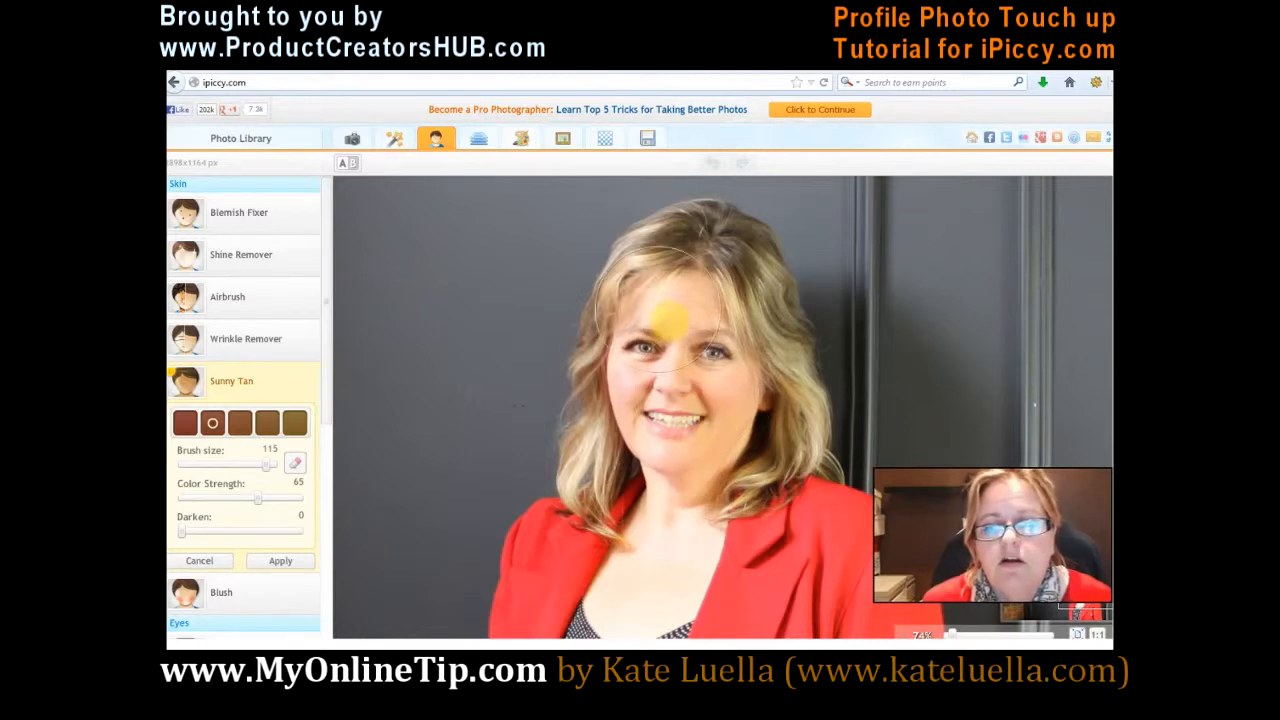
pyautogui.moveTo(181, 531); pyautogui.dragTo(266, 534)
pyautogui.click(278, 561)
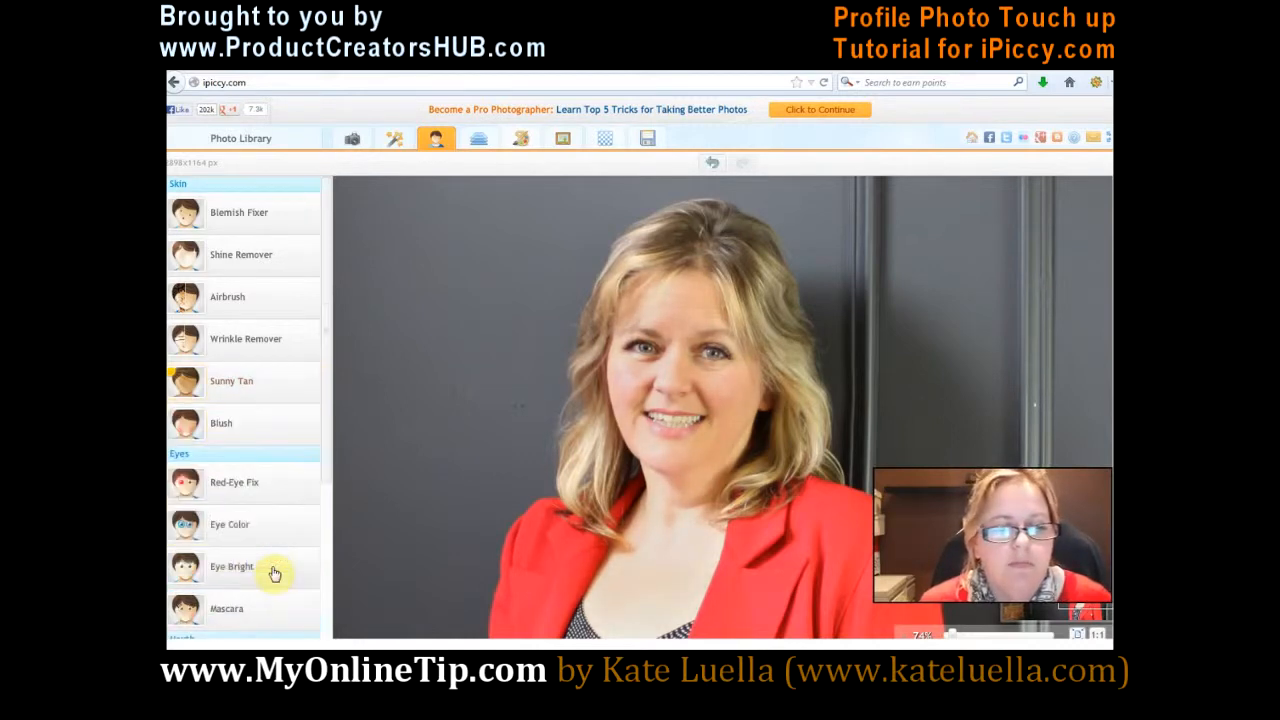
# Step: Recolour both irises blue using Eye Color with brush size 10 and a fade of 77%, and apply it
pyautogui.moveTo(323, 357); pyautogui.dragTo(308, 436)
pyautogui.click(234, 410)
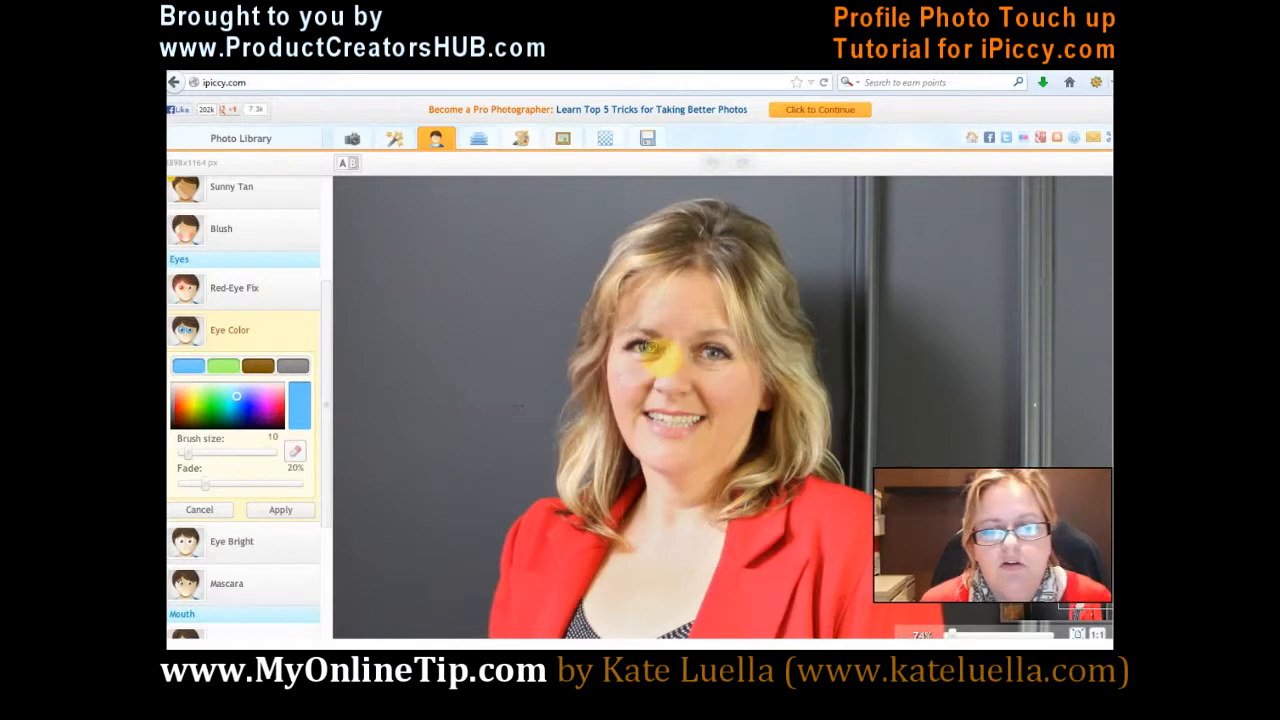
pyautogui.click(646, 348)
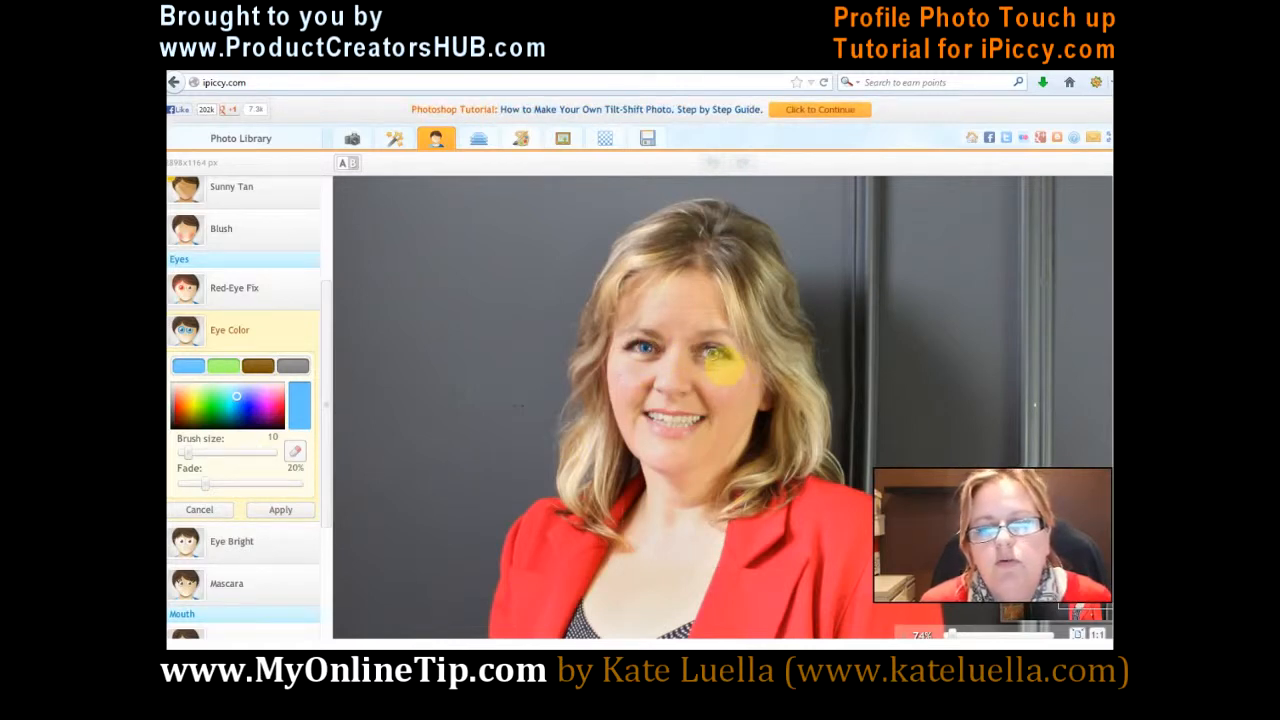
pyautogui.click(712, 352)
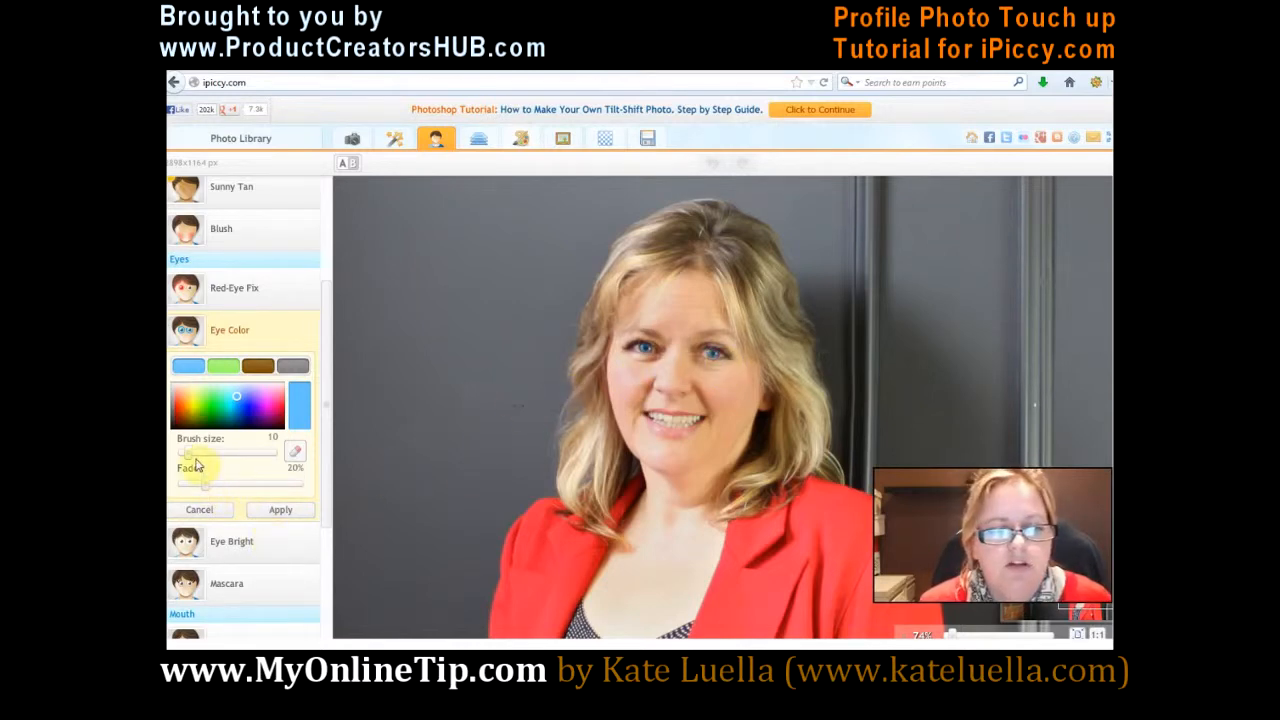
pyautogui.moveTo(203, 483); pyautogui.dragTo(267, 488)
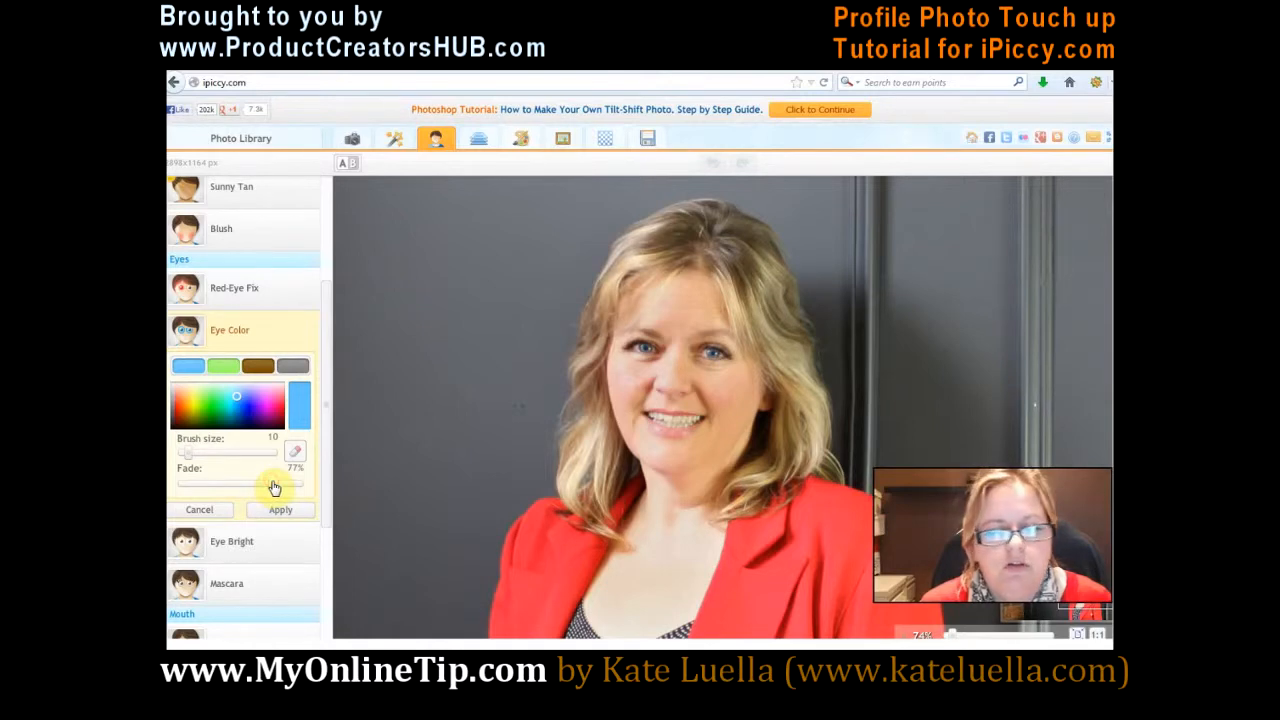
pyautogui.click(274, 510)
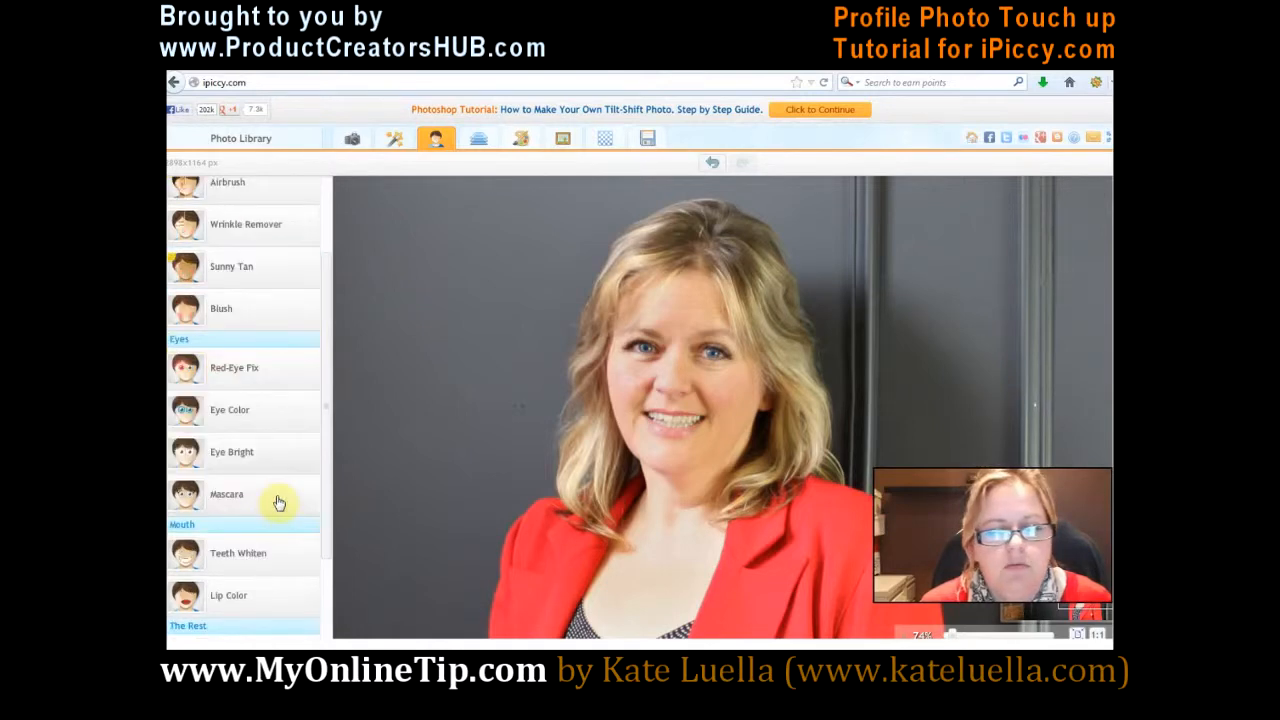
# Step: Brighten both eyes using Eye Bright with brush size 20 and a fade of 59%, and apply it
pyautogui.click(231, 456)
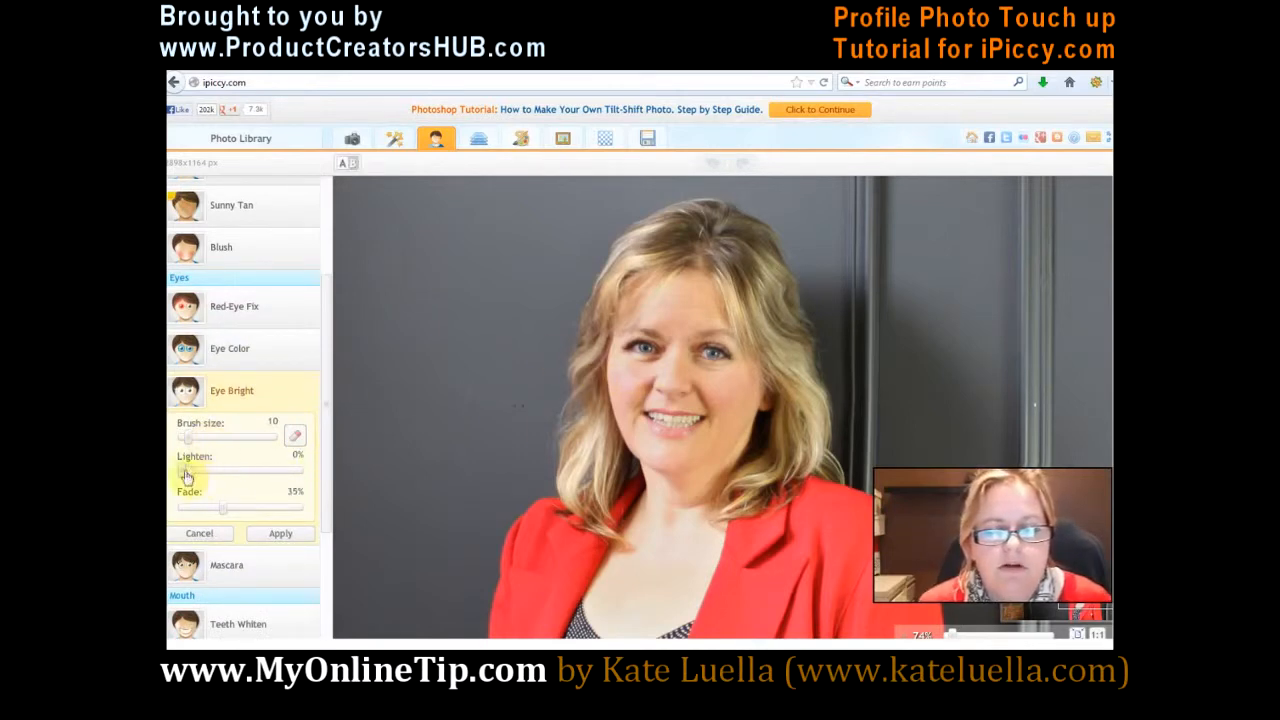
pyautogui.moveTo(184, 437); pyautogui.dragTo(211, 437)
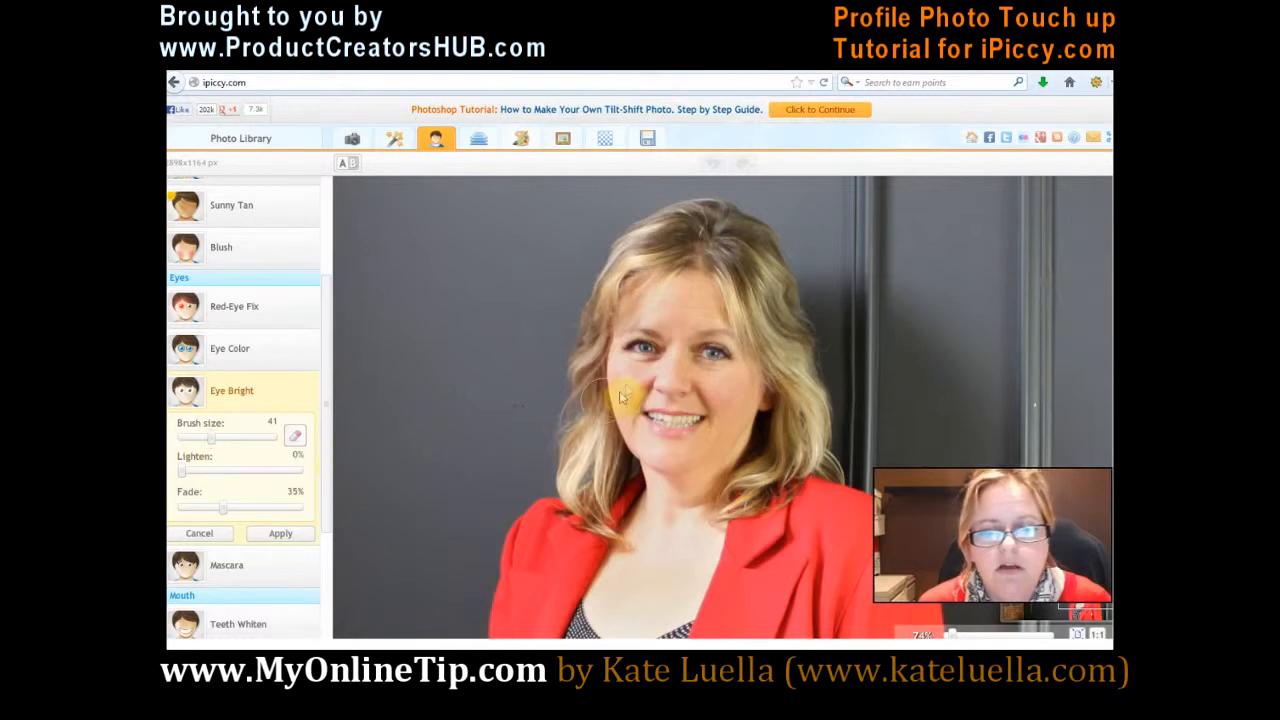
pyautogui.moveTo(214, 437); pyautogui.dragTo(195, 446)
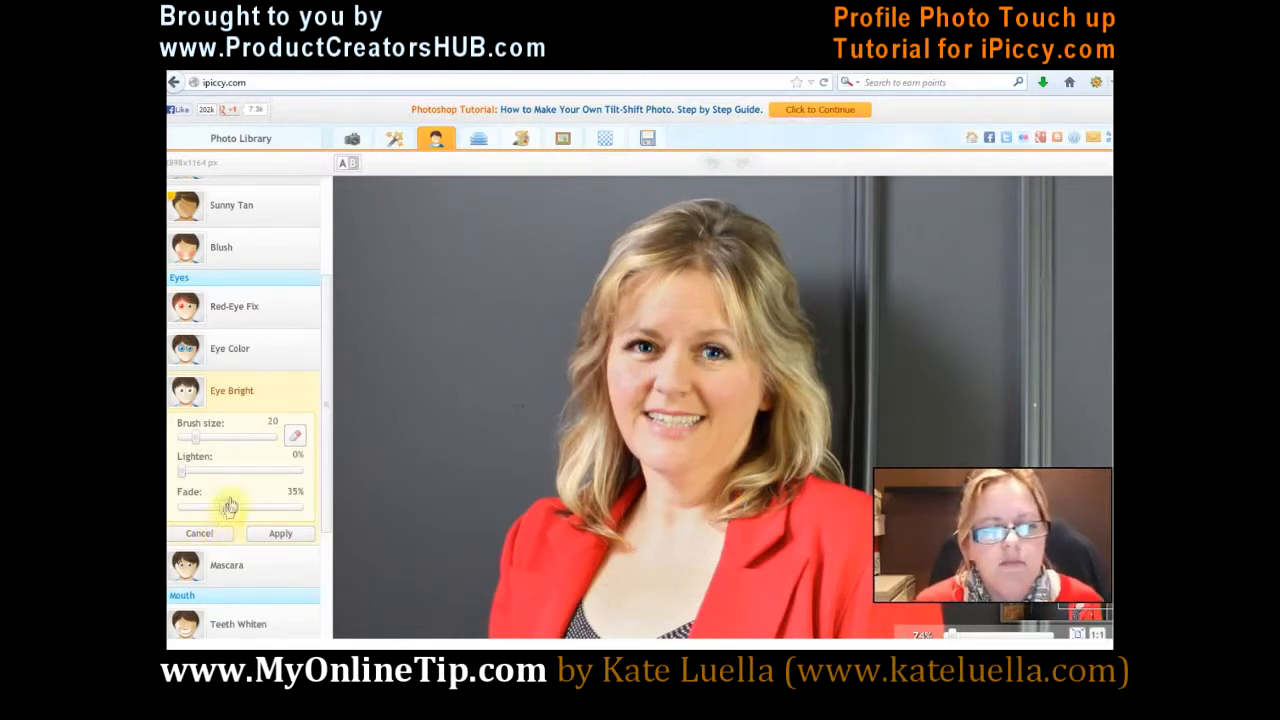
pyautogui.moveTo(220, 508); pyautogui.dragTo(242, 510)
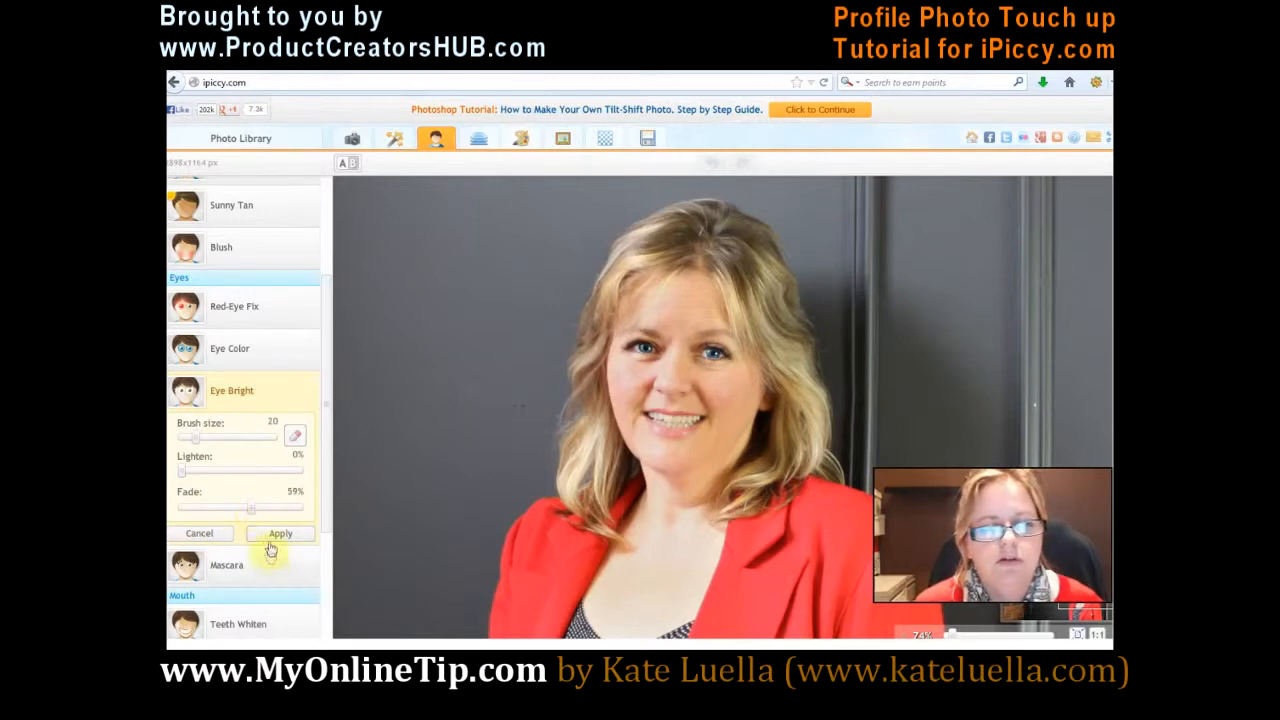
pyautogui.click(275, 533)
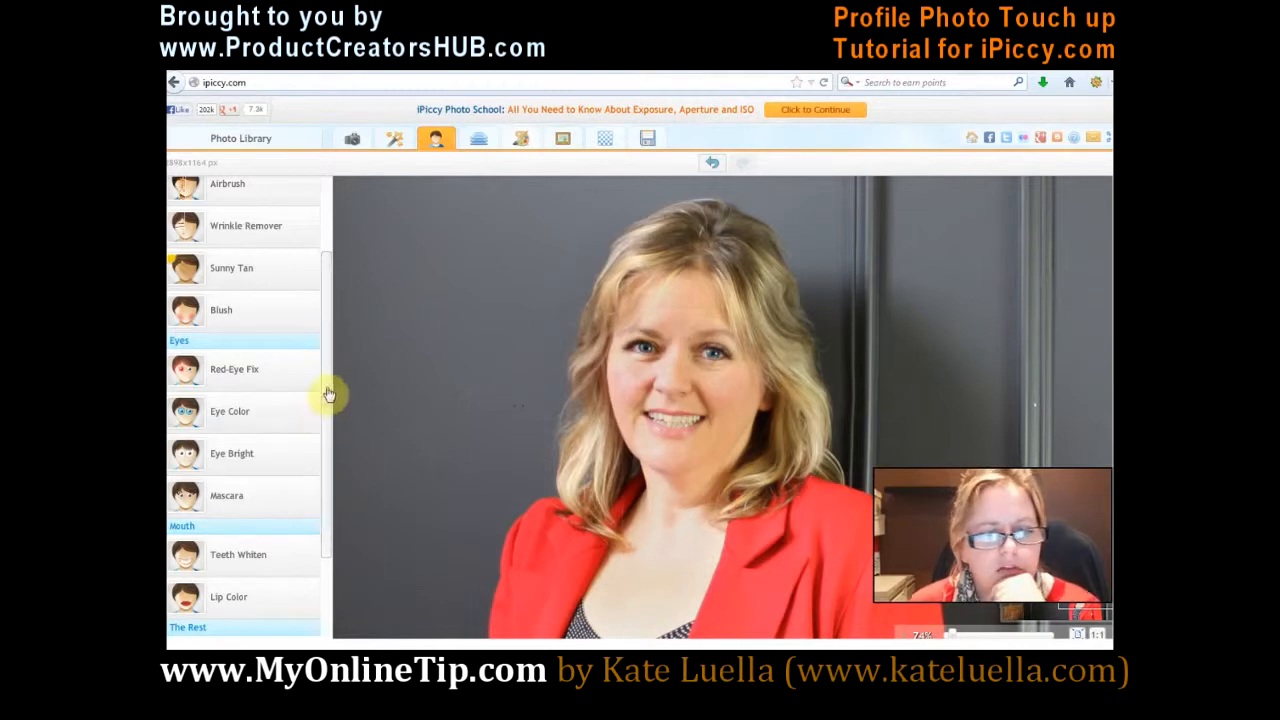
# Step: Whiten the teeth using Teeth Whiten with brush size 20 and a fade of 23%, and apply it
pyautogui.scroll(-1, 279, 462)
pyautogui.click(279, 462)
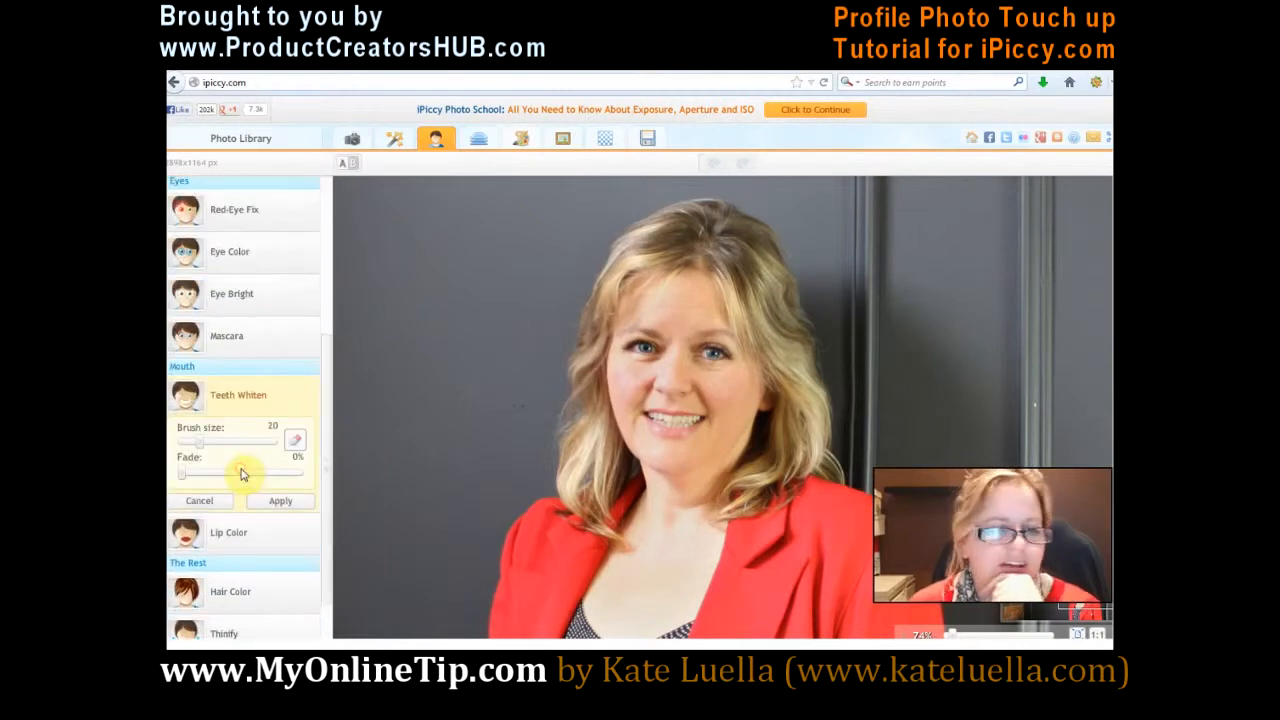
pyautogui.moveTo(181, 473); pyautogui.dragTo(205, 473)
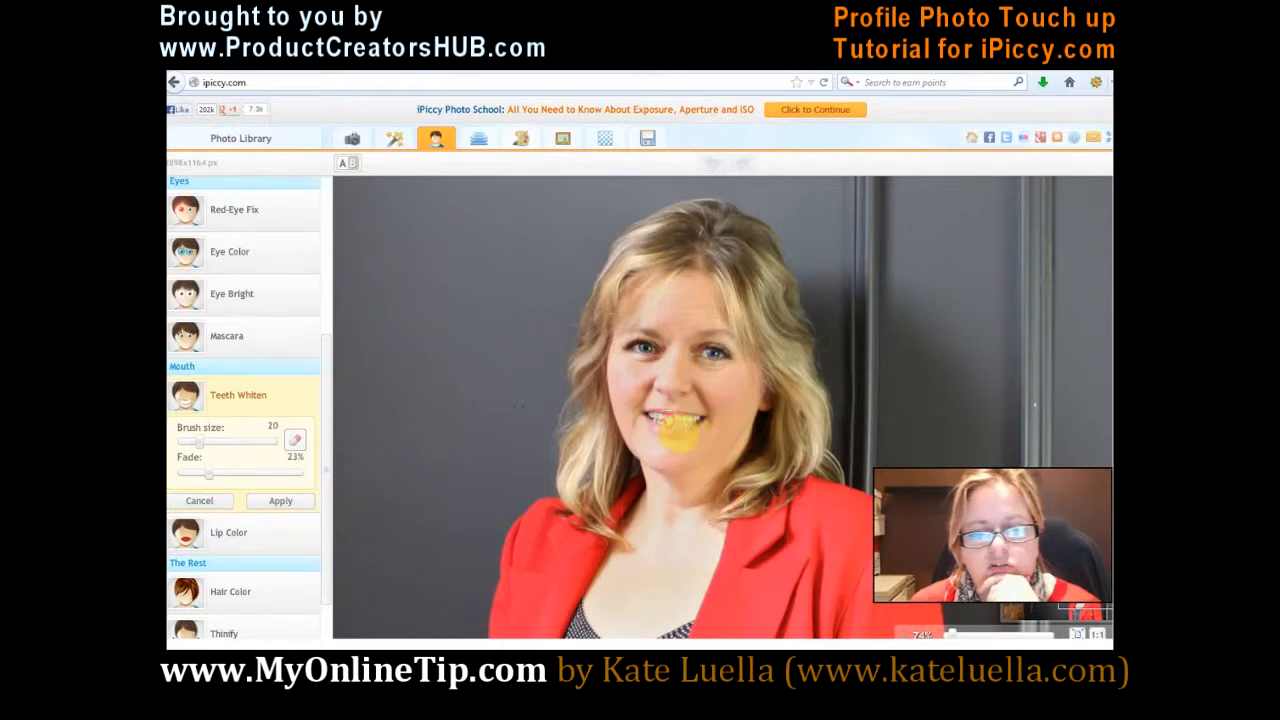
pyautogui.moveTo(657, 420); pyautogui.dragTo(688, 427)
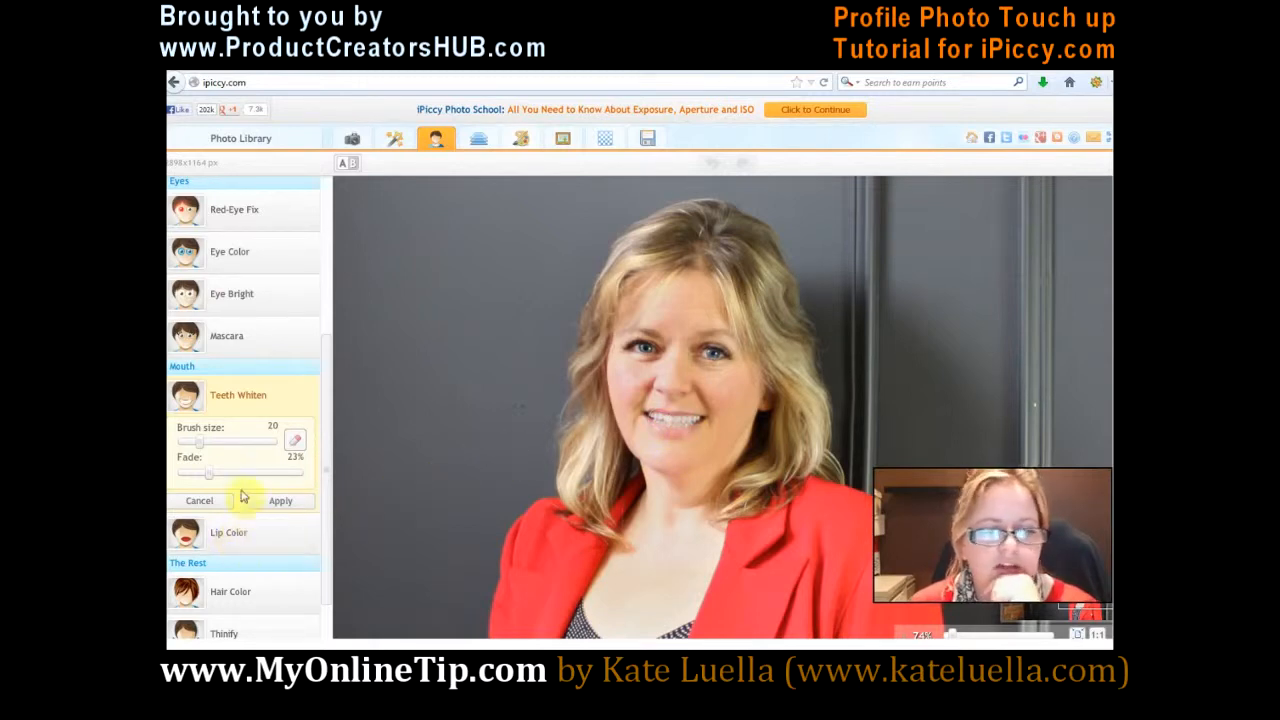
pyautogui.moveTo(209, 472)
pyautogui.mouseDown()
pyautogui.moveTo(257, 471)
pyautogui.moveTo(172, 466)
pyautogui.moveTo(207, 472)
pyautogui.mouseUp()
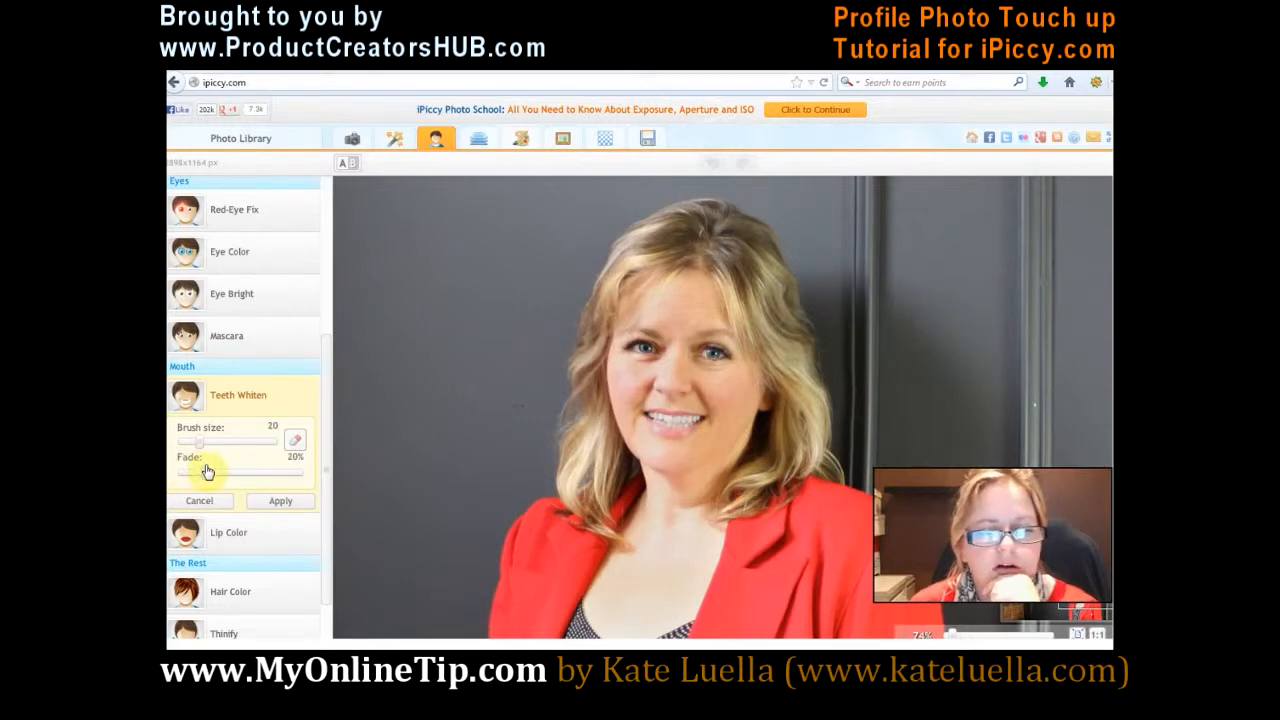
pyautogui.click(277, 503)
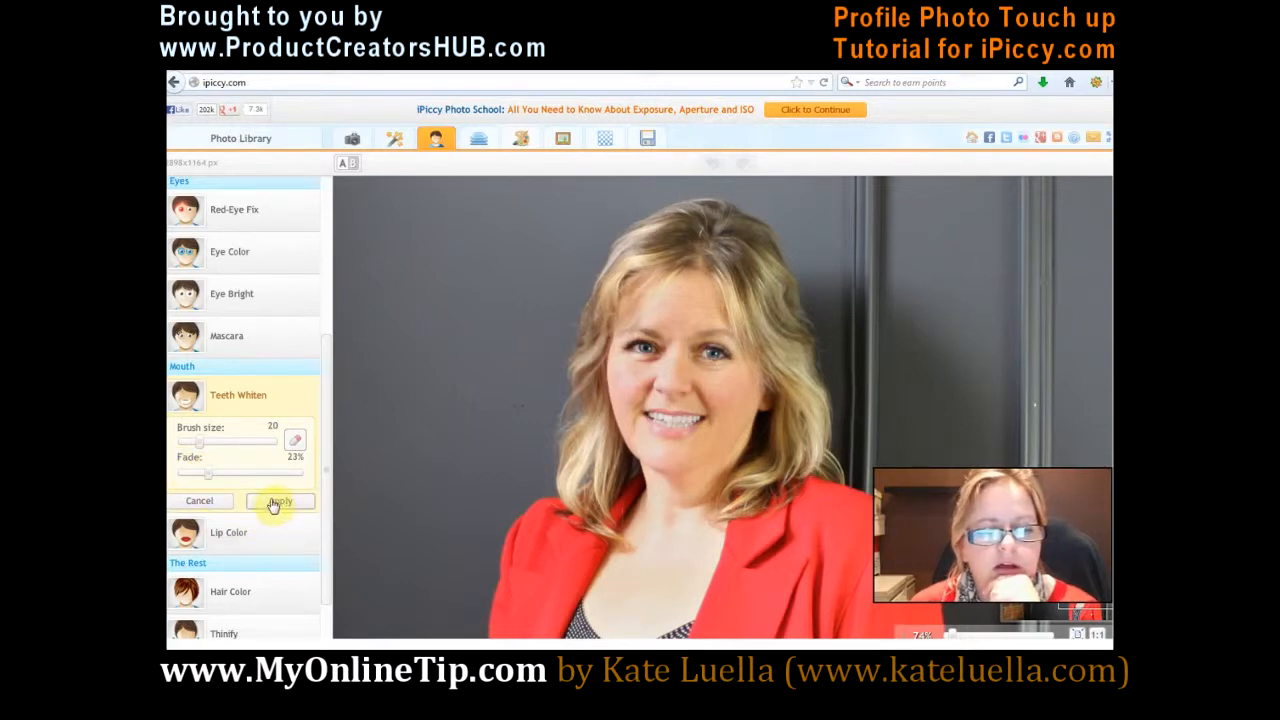
pyautogui.click(271, 505)
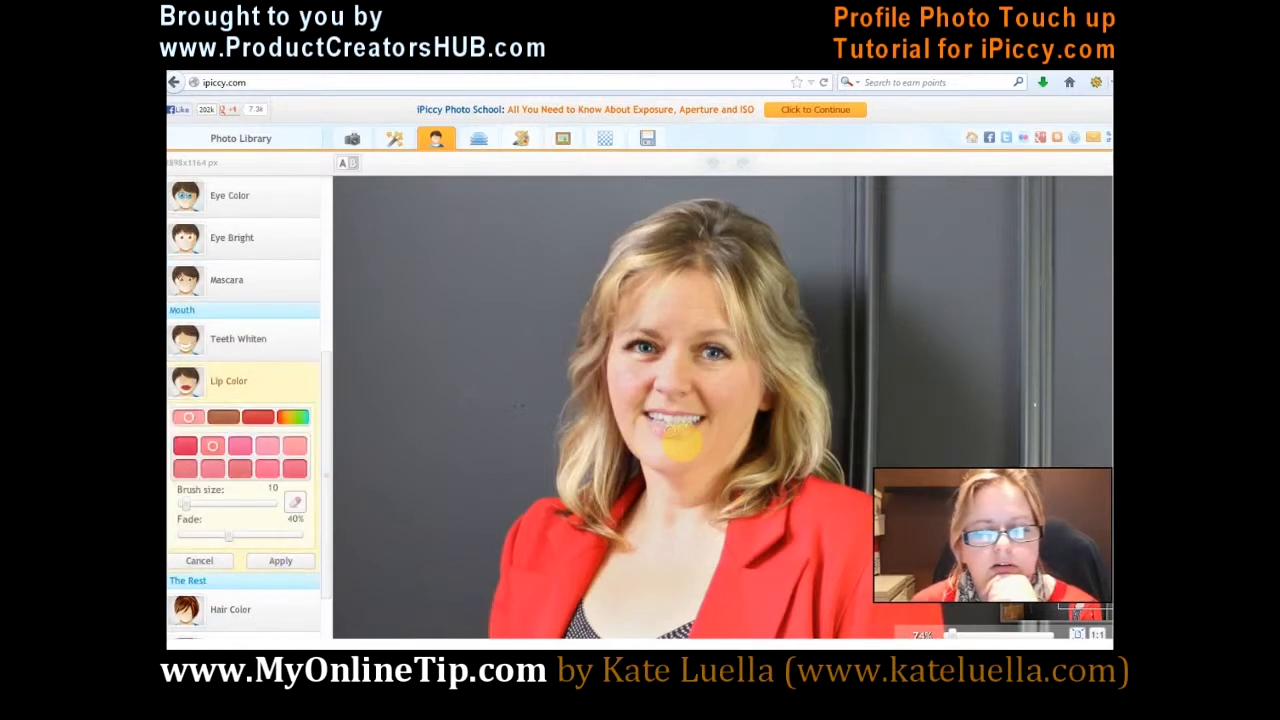
pyautogui.moveTo(668, 432)
pyautogui.mouseDown()
pyautogui.moveTo(697, 427)
pyautogui.moveTo(686, 425)
pyautogui.mouseUp()
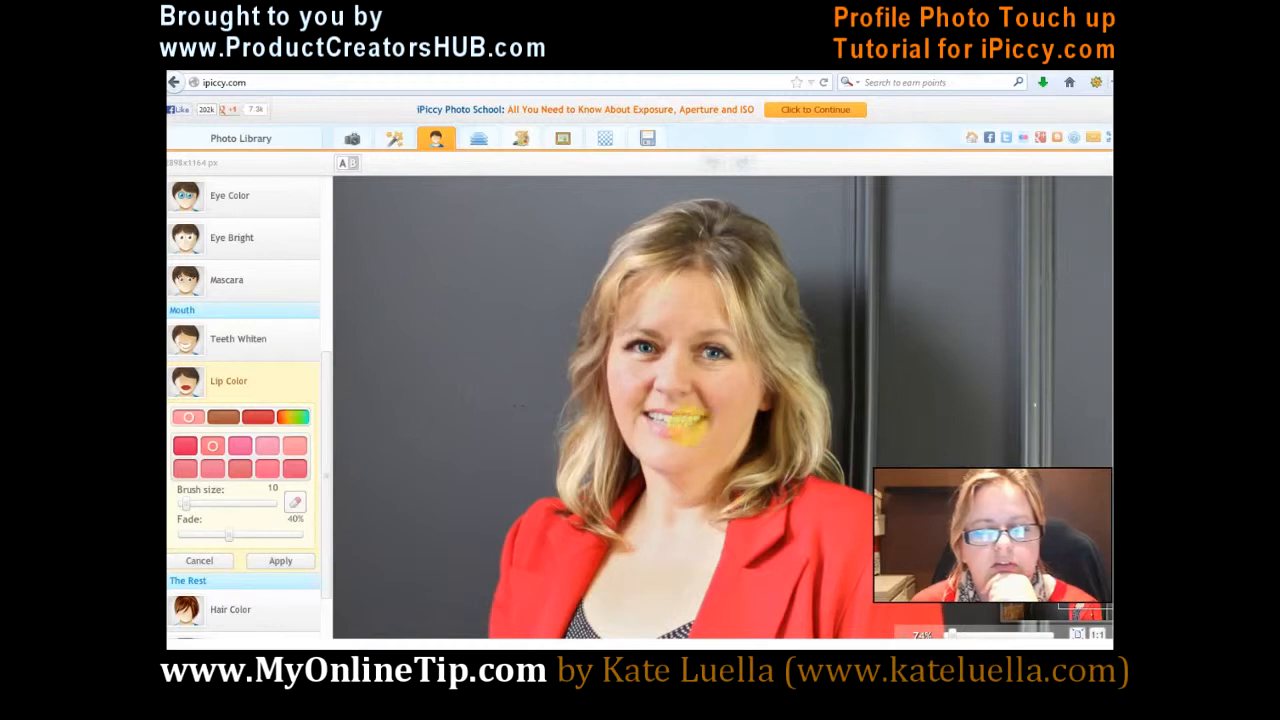
pyautogui.click(216, 560)
# Step: Apply the Lip Color retouch with the pink shade and a brush size of 10
pyautogui.click(218, 517)
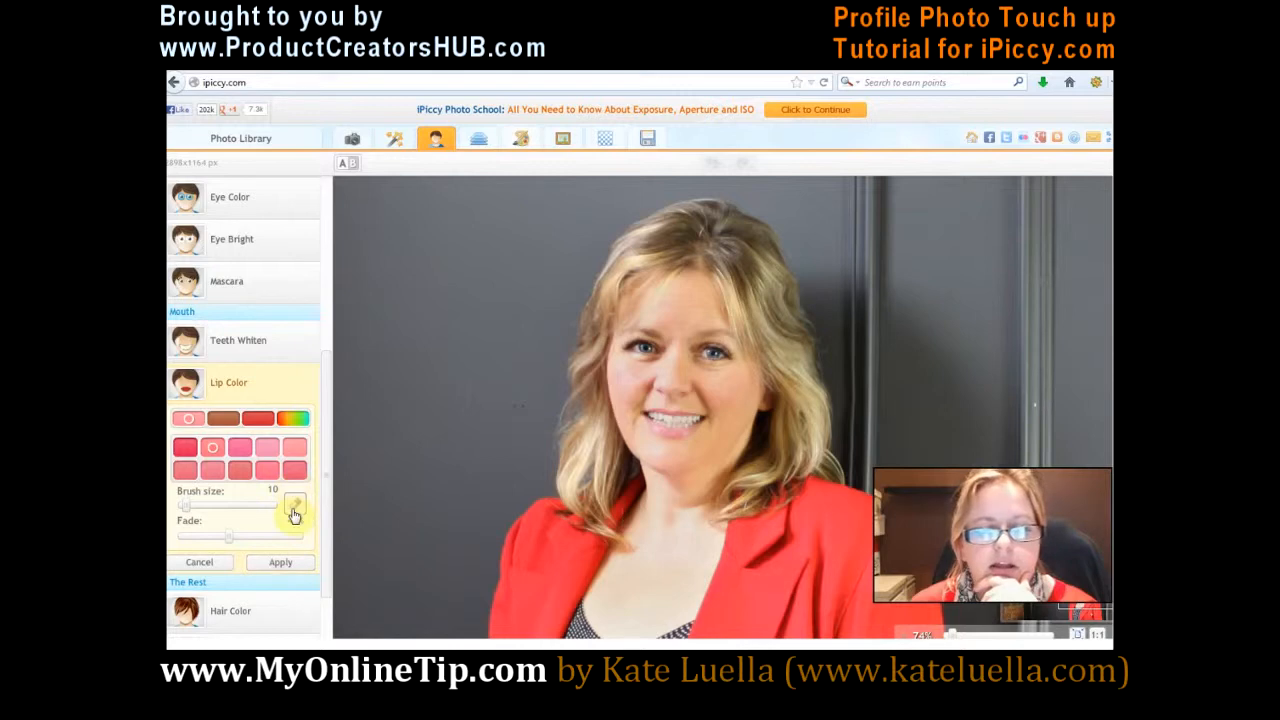
pyautogui.click(270, 563)
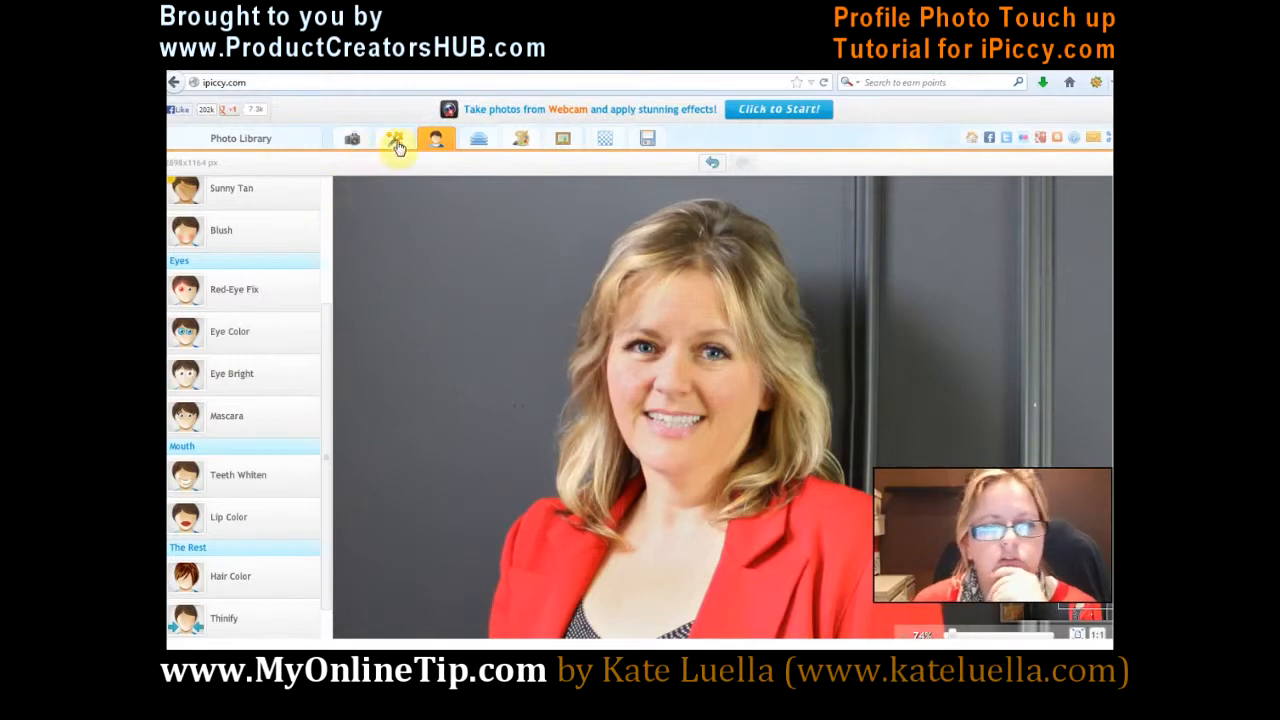
# Step: Try the Liquify effect on the portrait with the brush size set to 95 and 71
pyautogui.click(352, 138)
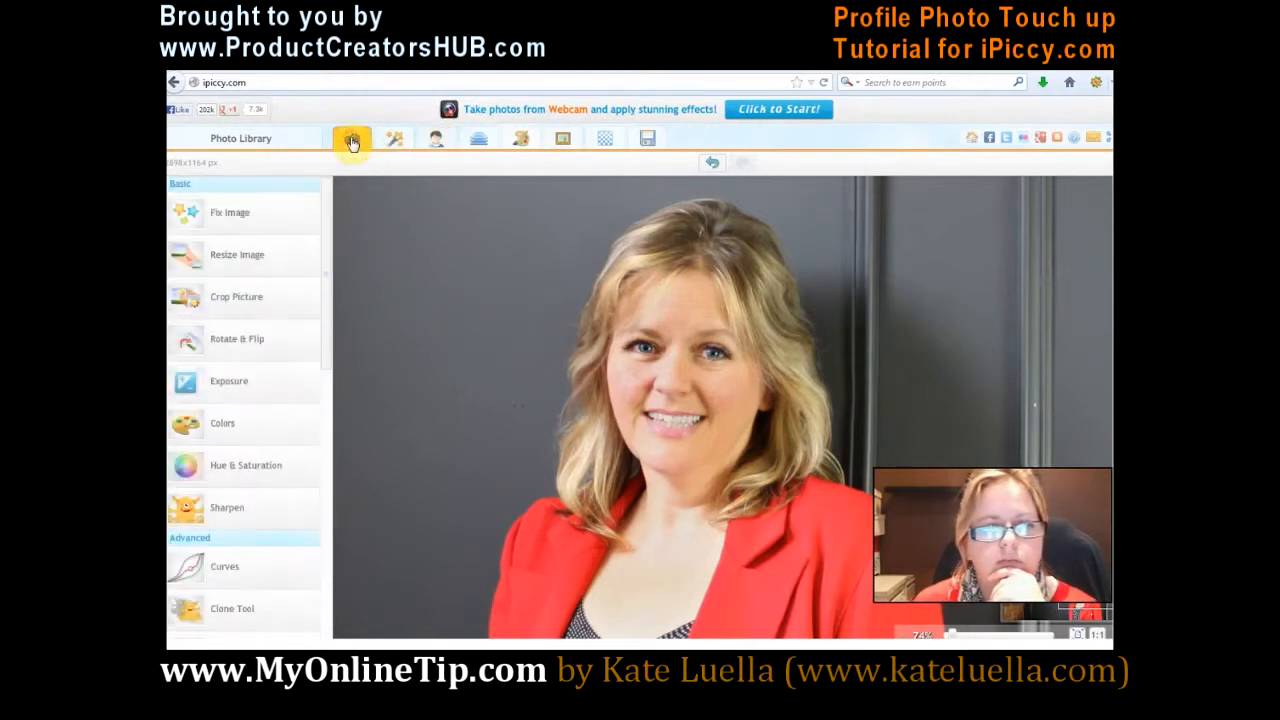
pyautogui.moveTo(328, 218); pyautogui.dragTo(386, 196)
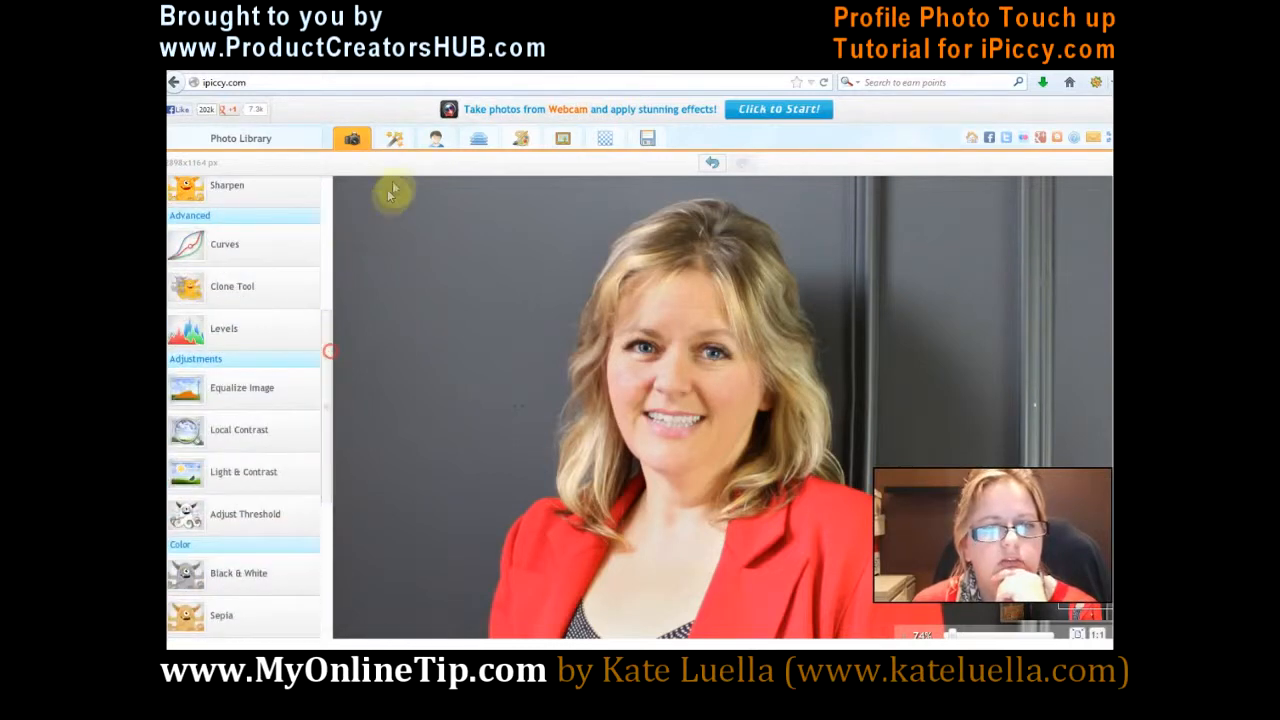
pyautogui.click(394, 138)
pyautogui.moveTo(336, 232); pyautogui.dragTo(305, 633)
pyautogui.click(255, 628)
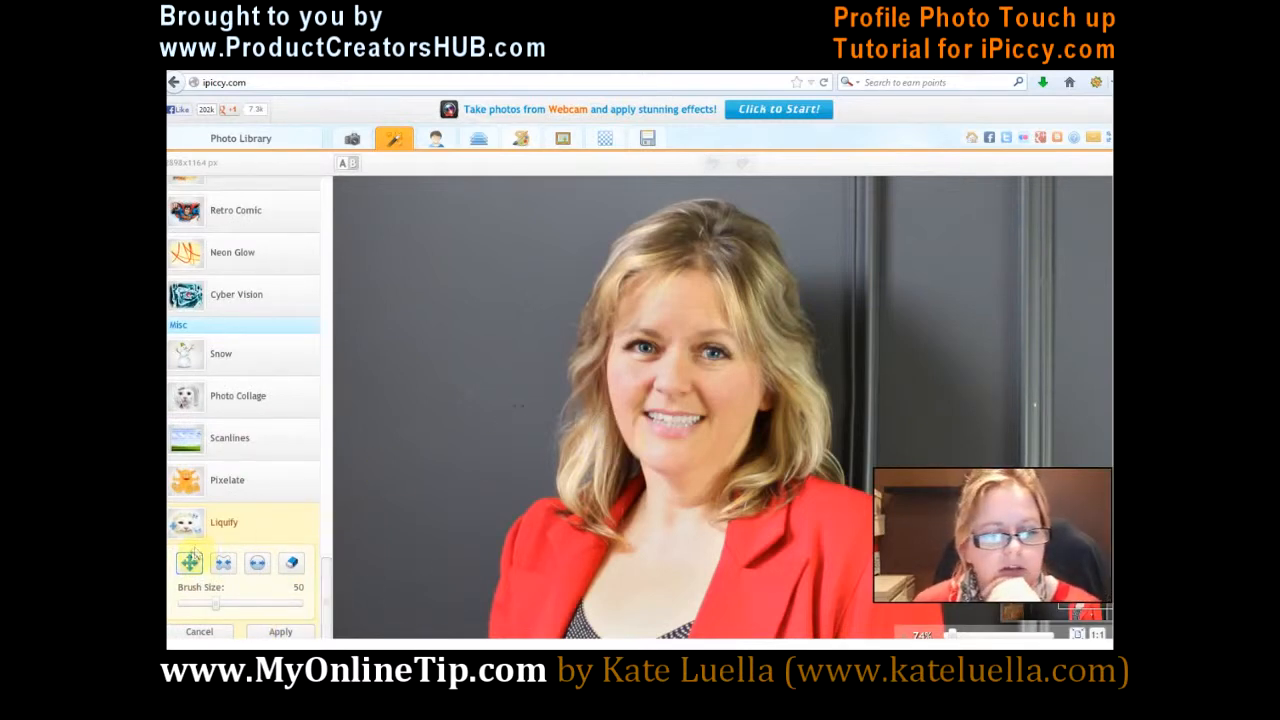
pyautogui.moveTo(215, 607); pyautogui.dragTo(252, 607)
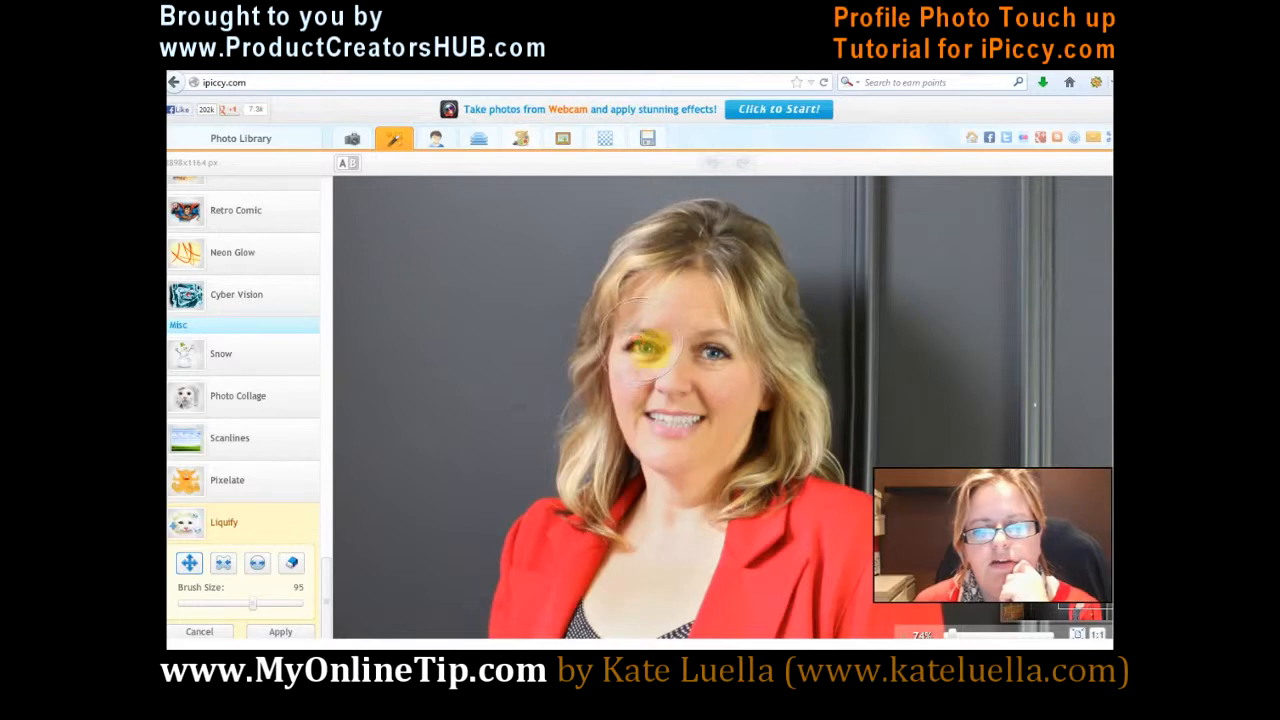
pyautogui.click(233, 606)
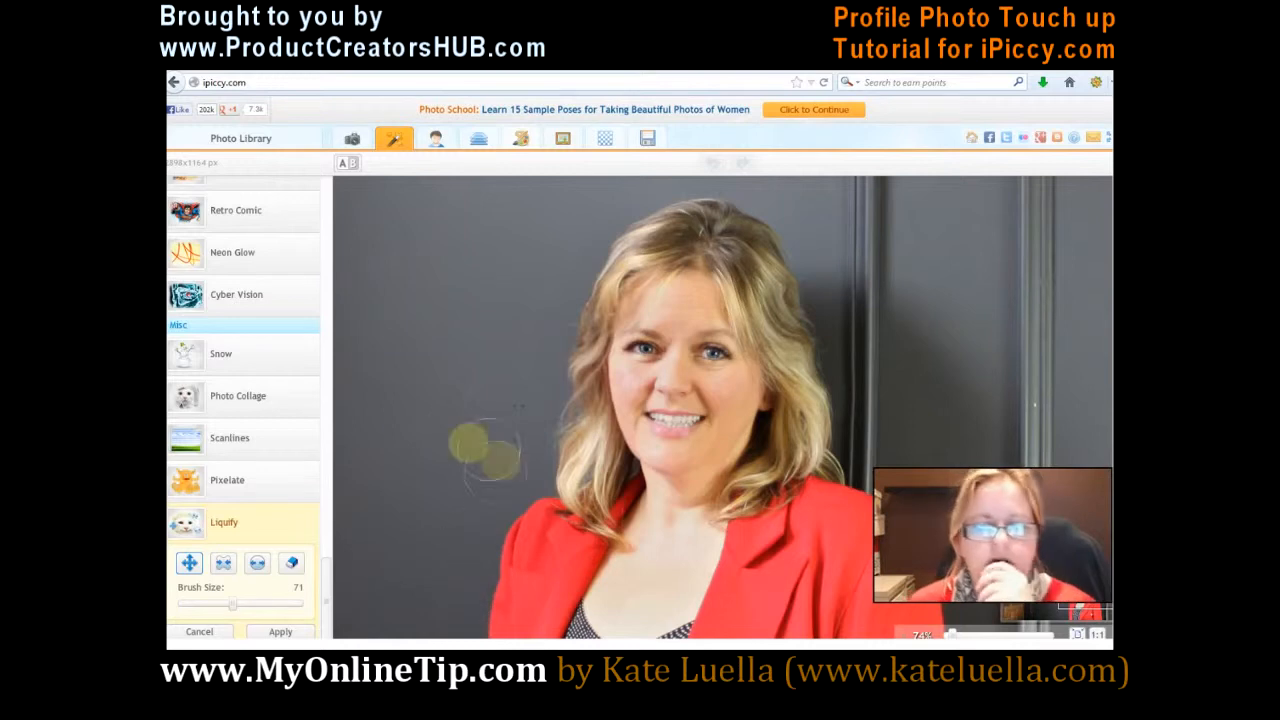
pyautogui.click(199, 632)
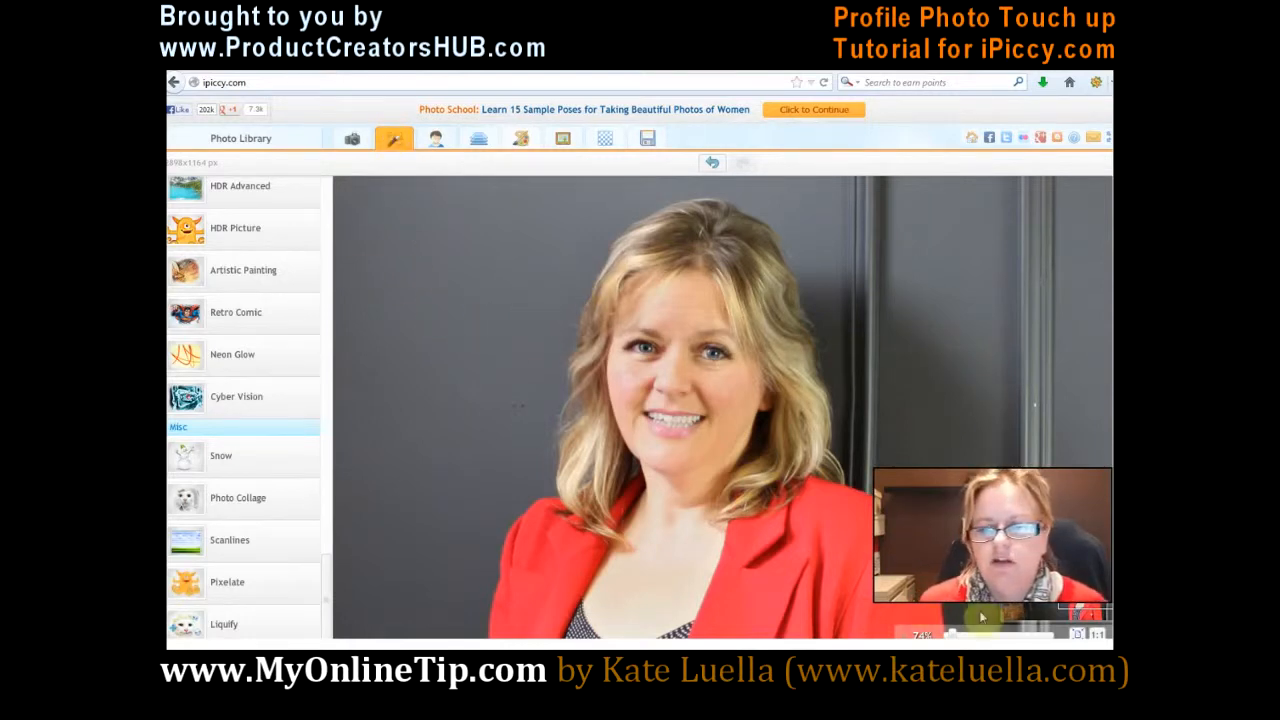
# Step: Try the Anthony vintage effect on the whole photo
pyautogui.moveTo(956, 635); pyautogui.dragTo(947, 635)
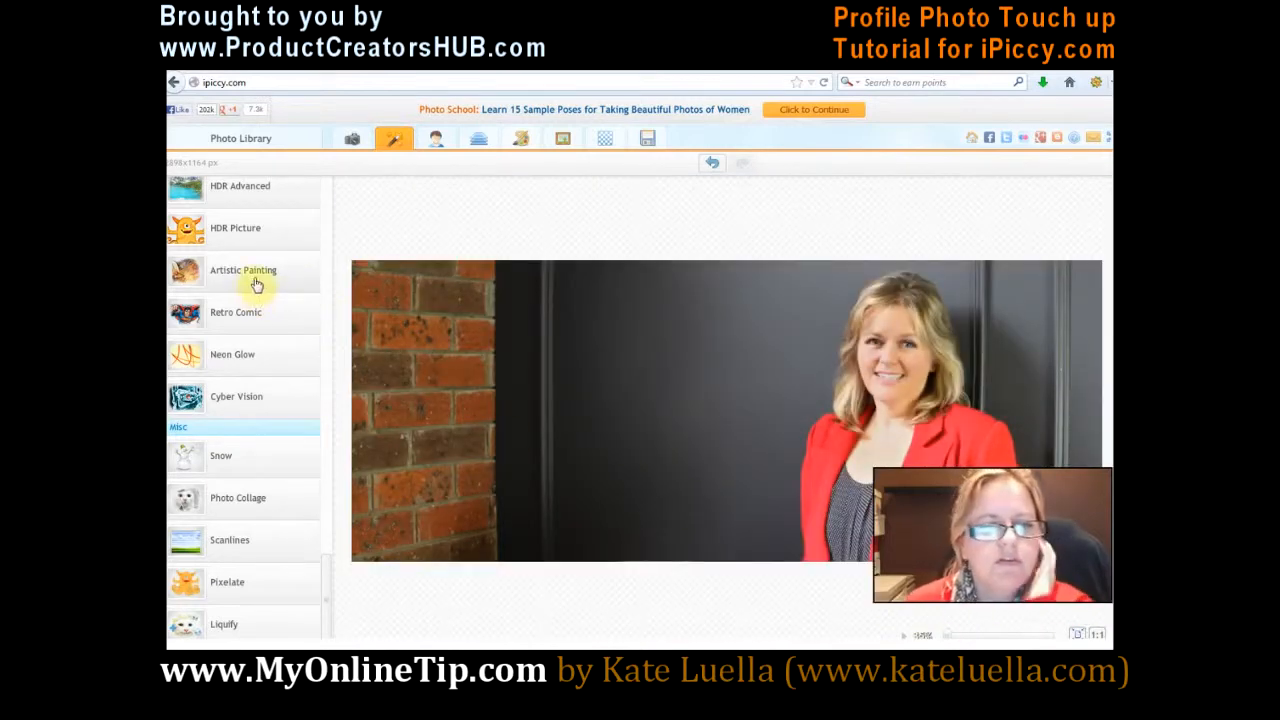
pyautogui.moveTo(321, 568); pyautogui.dragTo(329, 238)
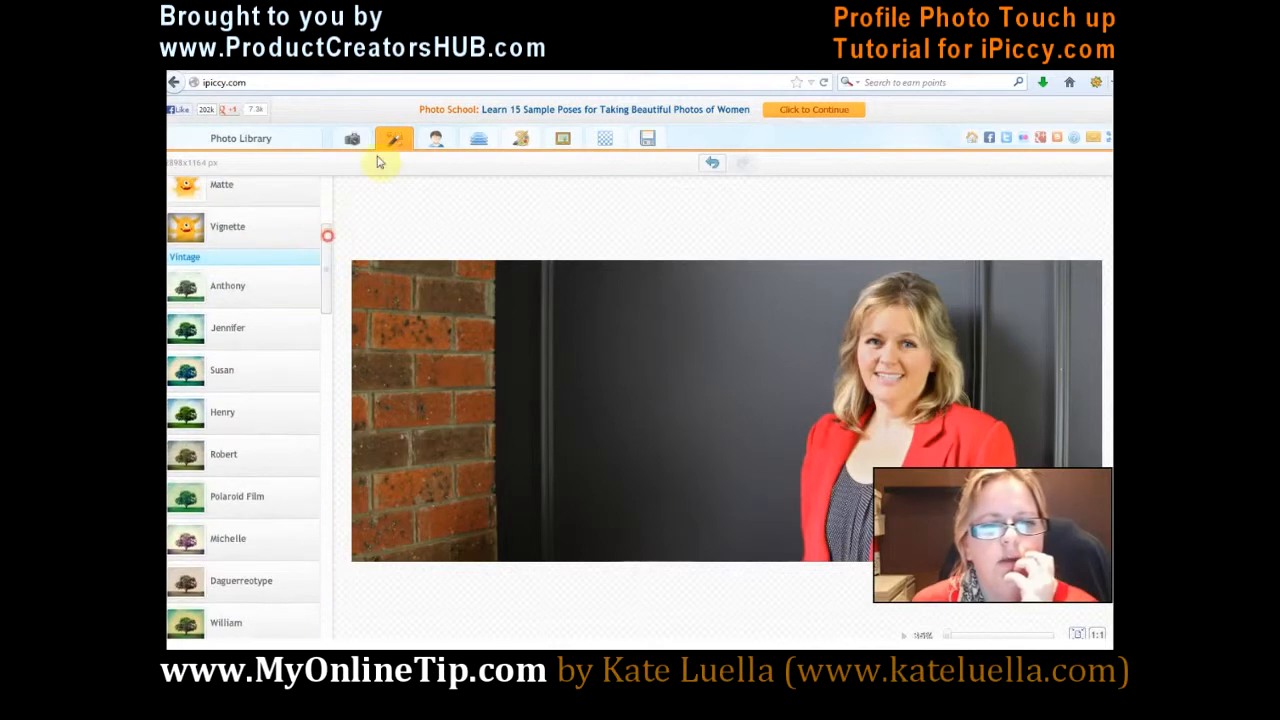
pyautogui.click(213, 288)
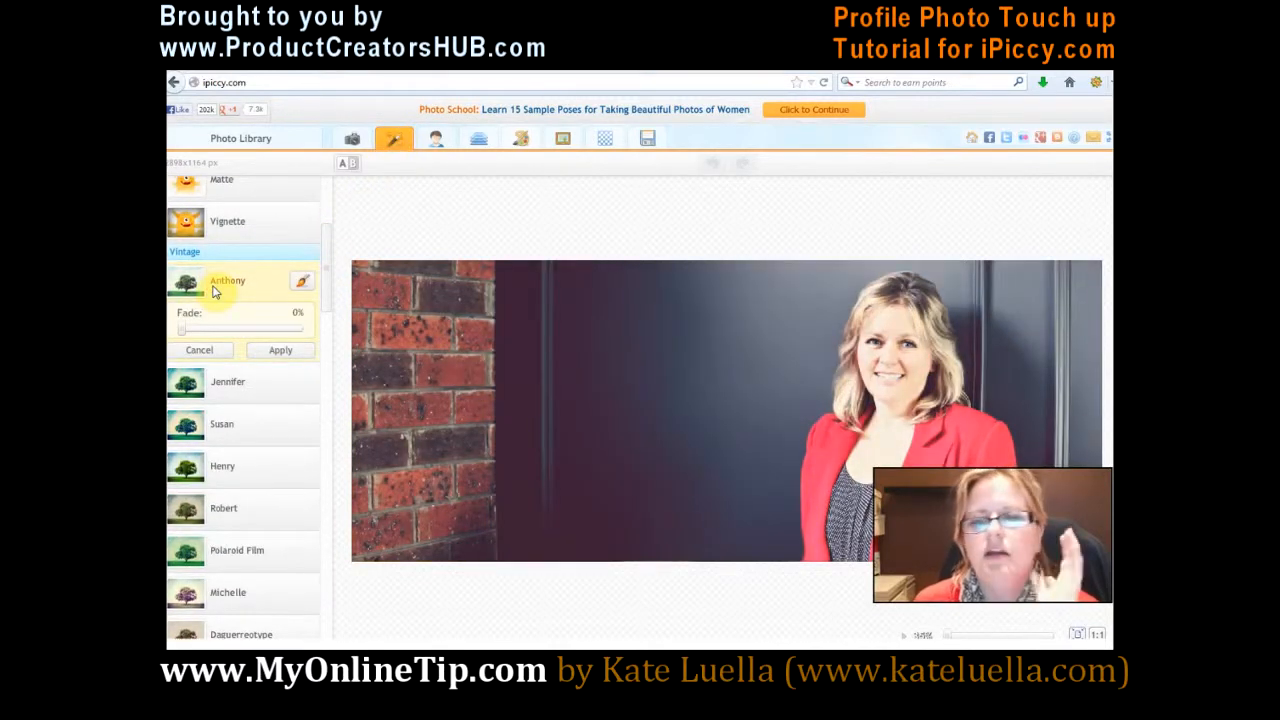
pyautogui.click(197, 351)
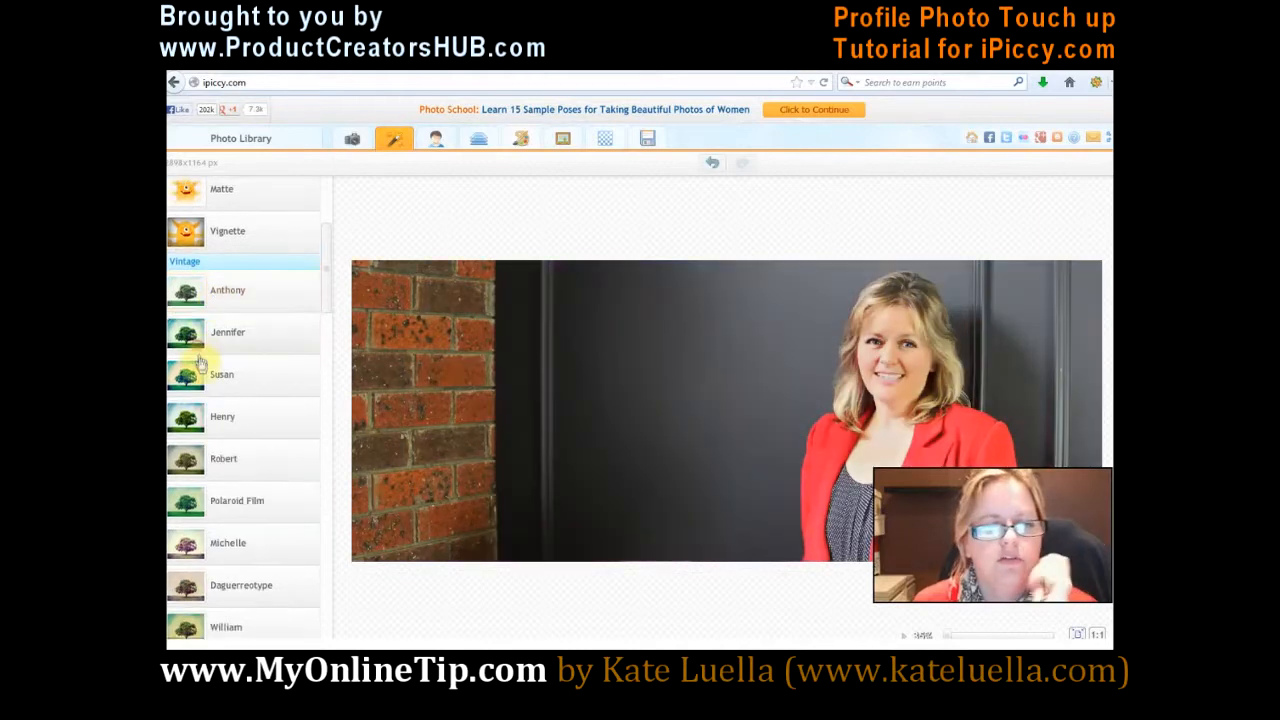
# Step: Try the Jennifer vintage effect on the photo, erasing it from the woman's face and hair with the effect mask
pyautogui.click(196, 338)
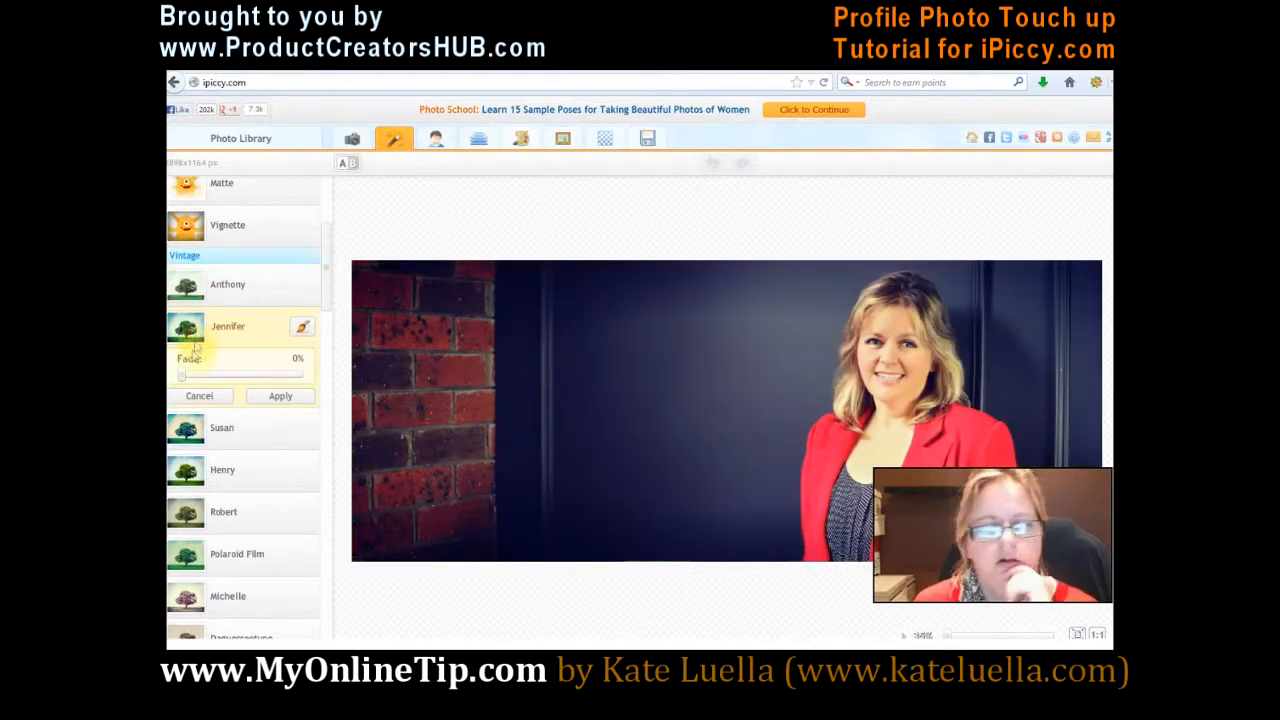
pyautogui.click(302, 327)
pyautogui.click(450, 217)
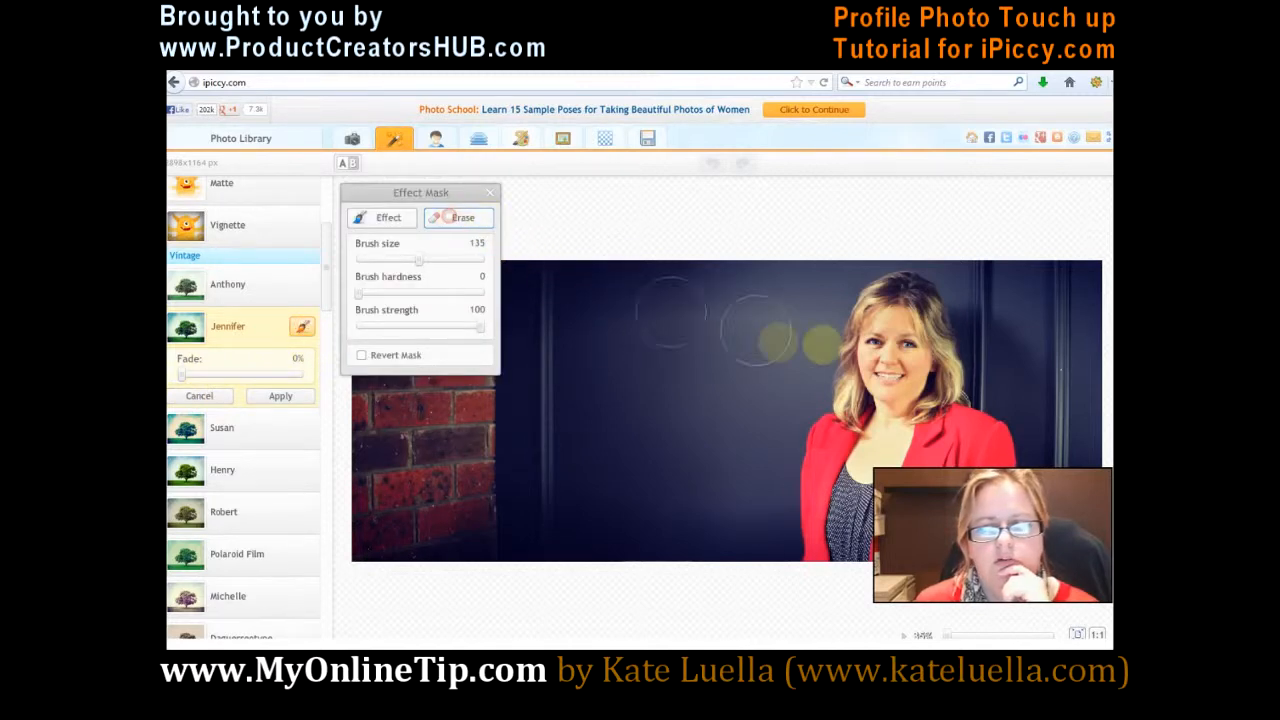
pyautogui.click(911, 317)
pyautogui.click(930, 375)
pyautogui.click(896, 390)
pyautogui.click(893, 328)
pyautogui.click(888, 301)
pyautogui.click(866, 353)
pyautogui.click(861, 410)
pyautogui.click(911, 417)
pyautogui.click(939, 388)
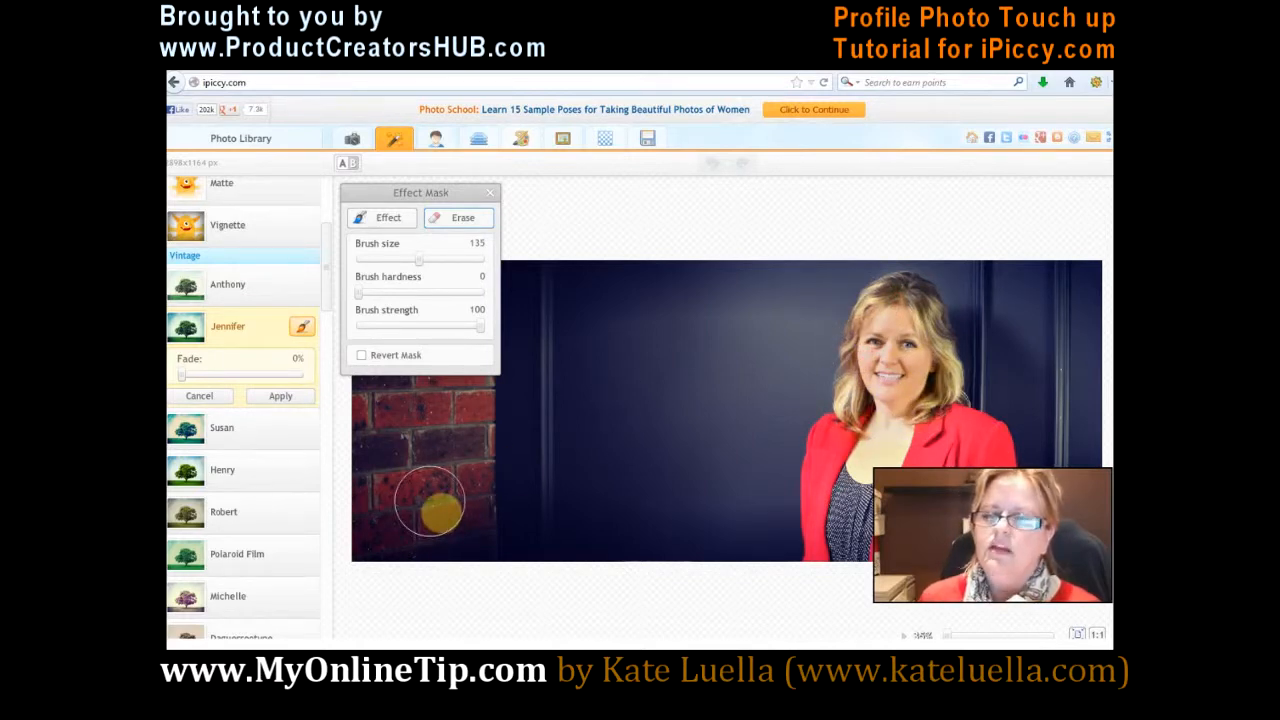
pyautogui.click(490, 192)
pyautogui.click(199, 396)
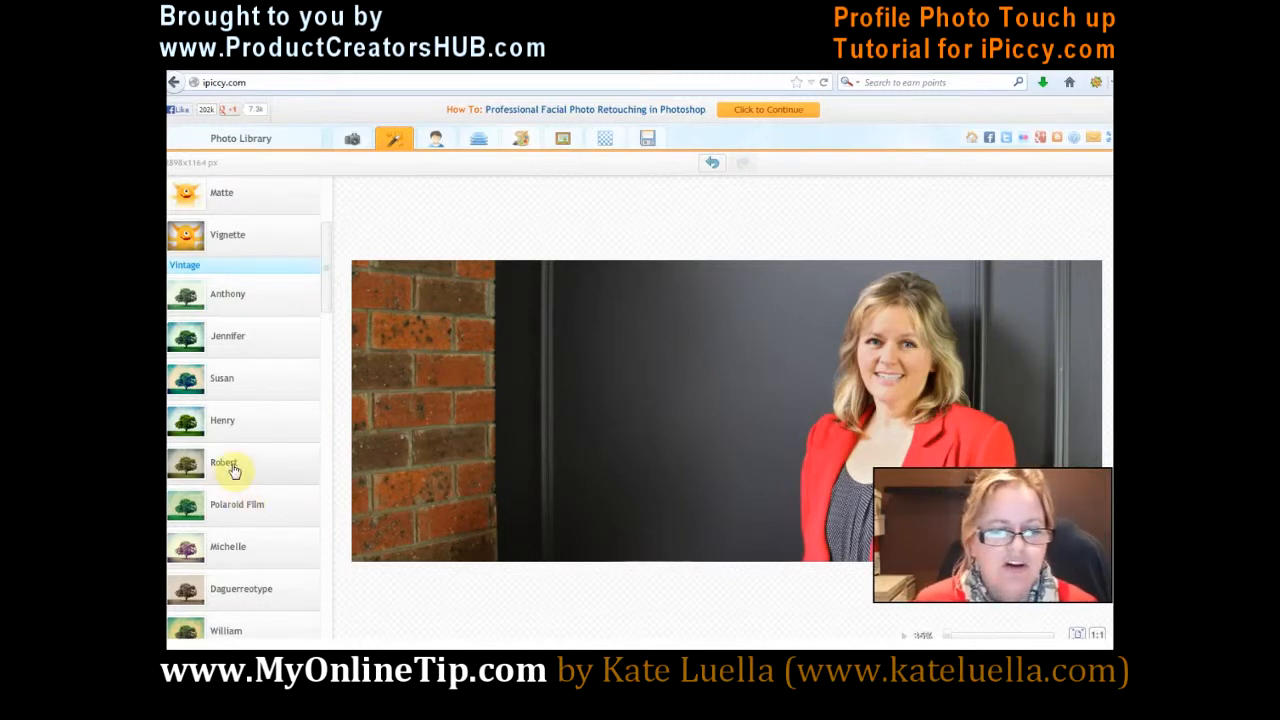
# Step: Apply the Henry vintage effect with a 36% fade, erasing it over the face using brush hardness 32 and strength 42
pyautogui.click(220, 424)
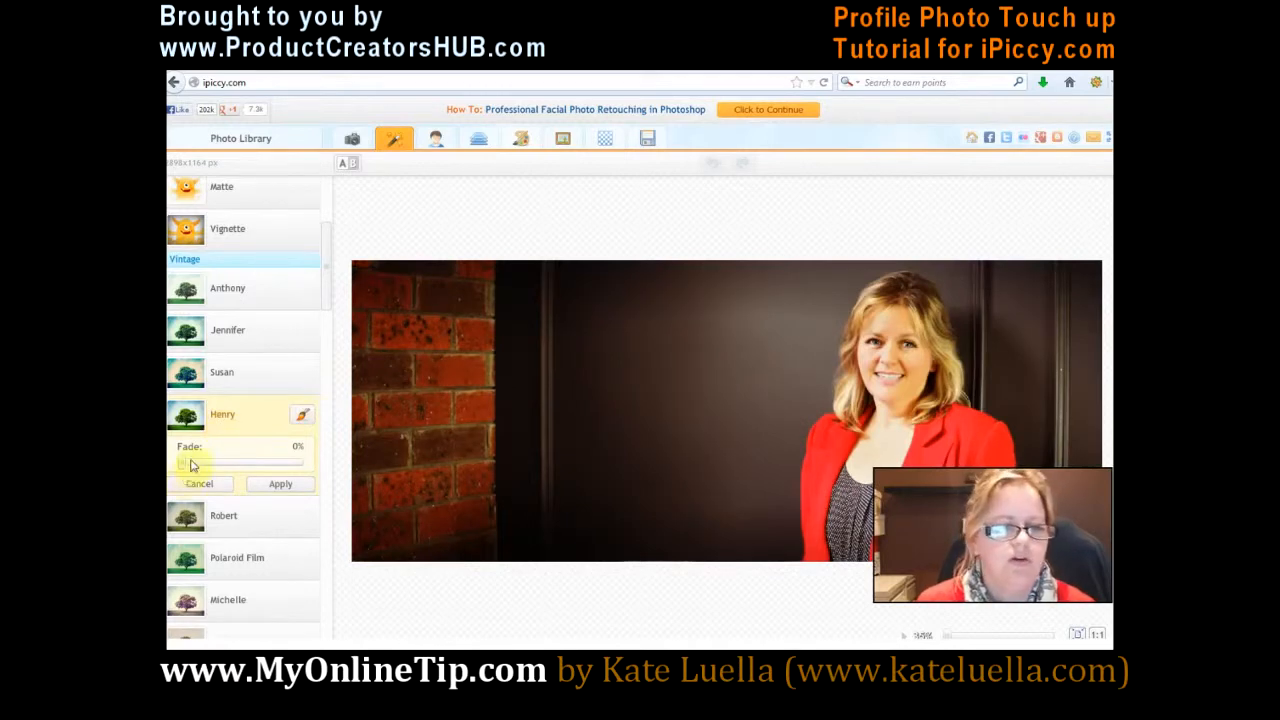
pyautogui.moveTo(191, 463)
pyautogui.mouseDown()
pyautogui.moveTo(255, 459)
pyautogui.moveTo(231, 461)
pyautogui.mouseUp()
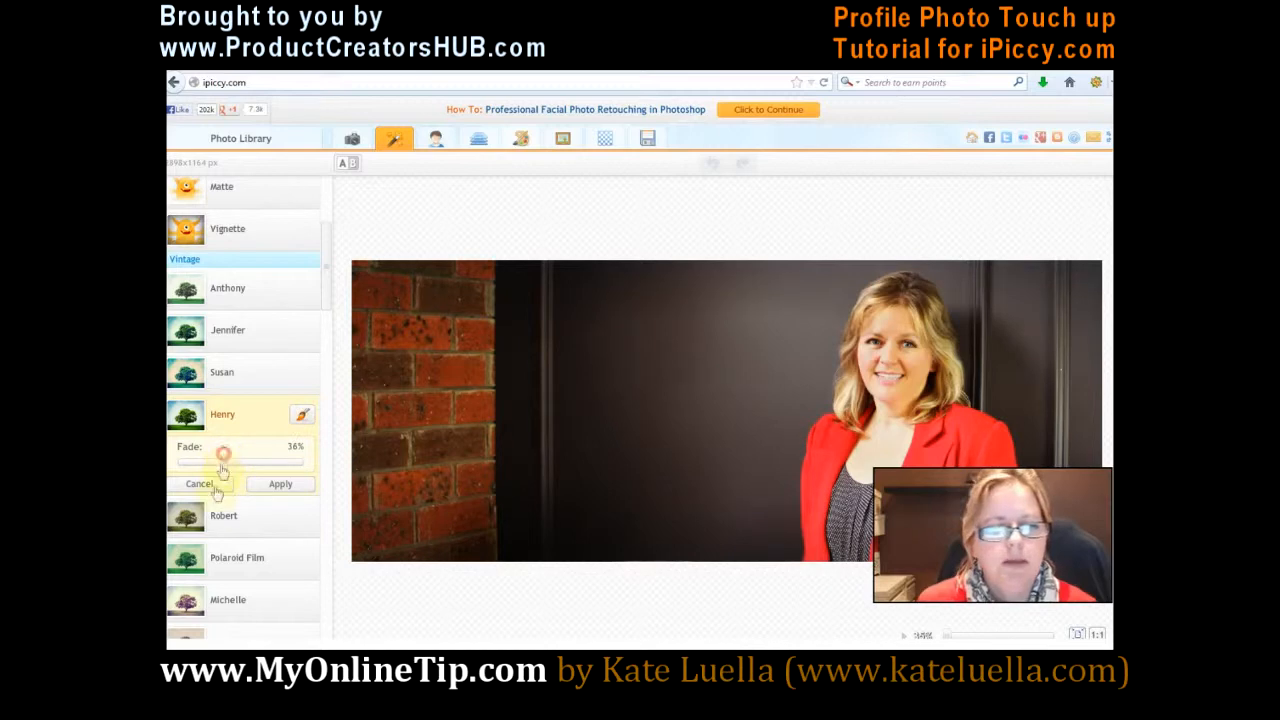
pyautogui.click(302, 416)
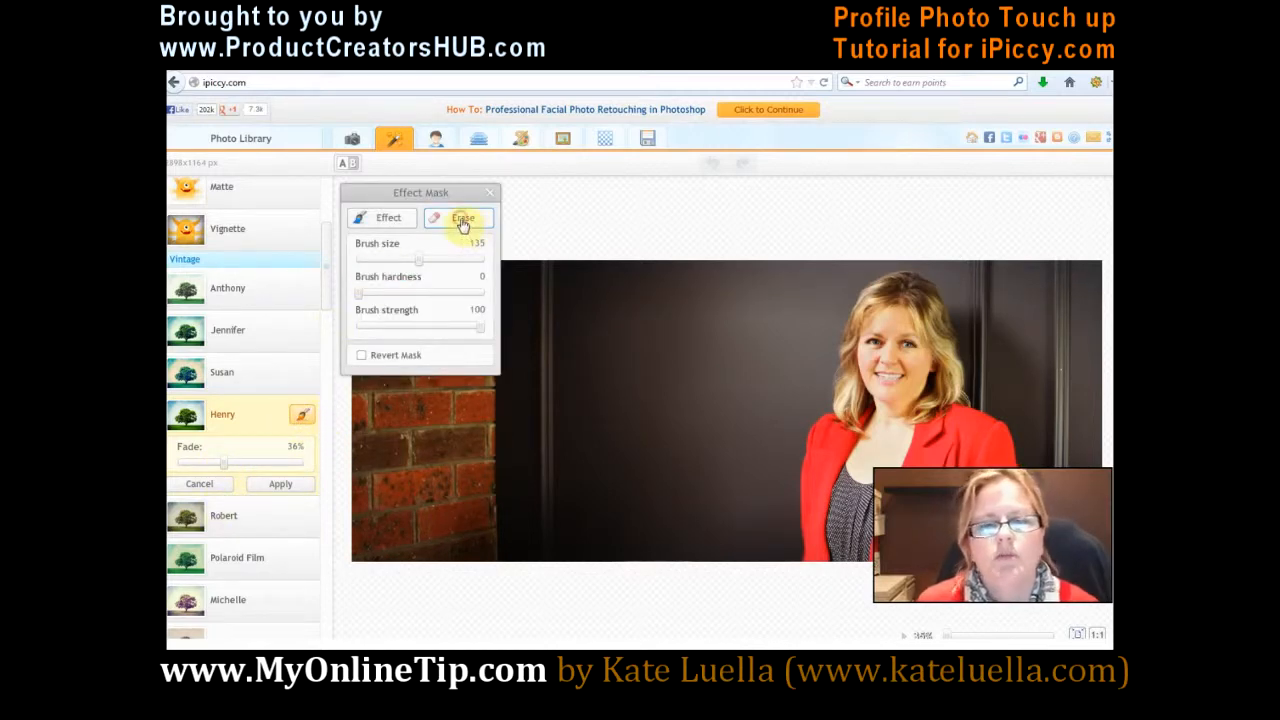
pyautogui.moveTo(356, 296); pyautogui.dragTo(398, 293)
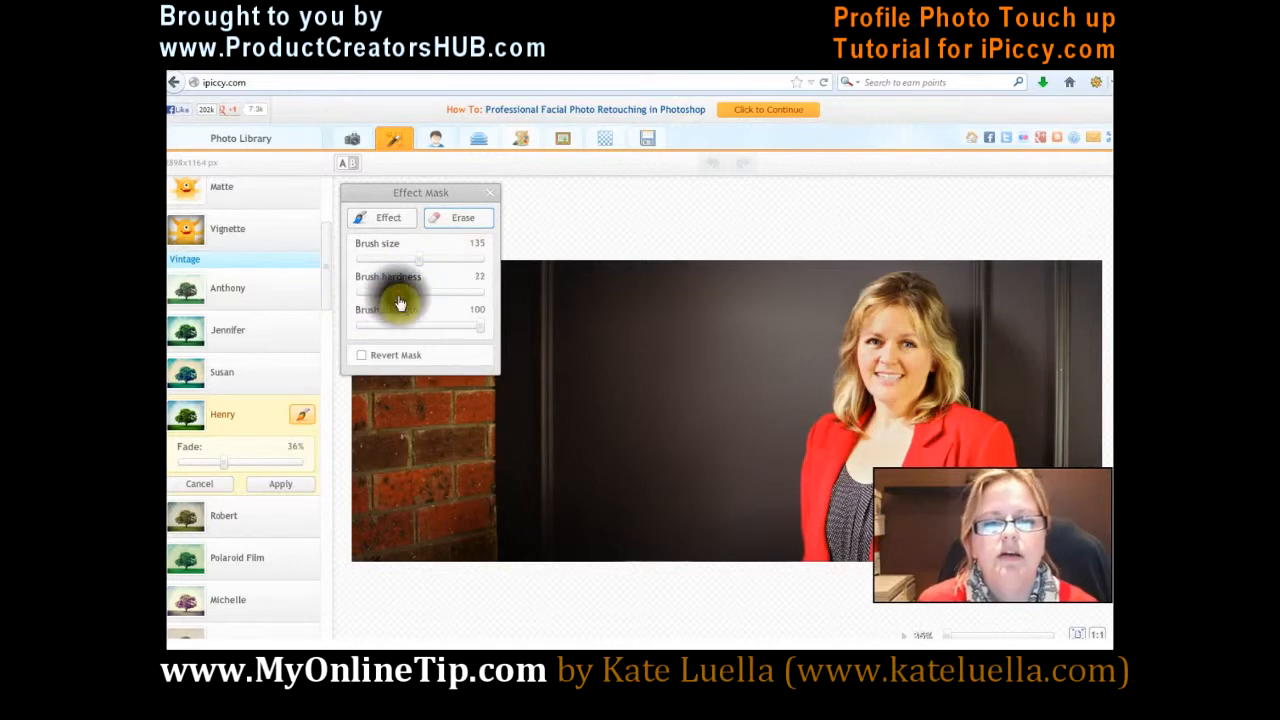
pyautogui.click(410, 326)
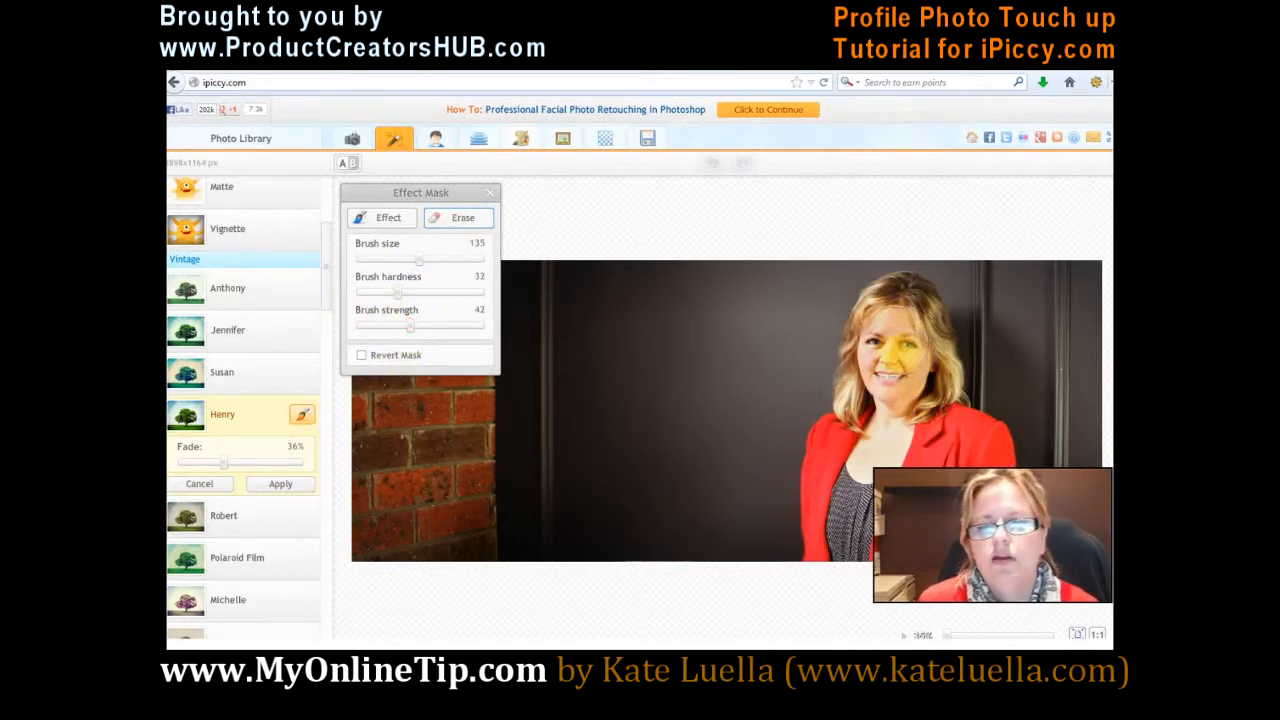
pyautogui.click(901, 387)
pyautogui.moveTo(909, 392)
pyautogui.mouseDown()
pyautogui.moveTo(881, 428)
pyautogui.moveTo(910, 394)
pyautogui.moveTo(912, 331)
pyautogui.moveTo(908, 382)
pyautogui.mouseUp()
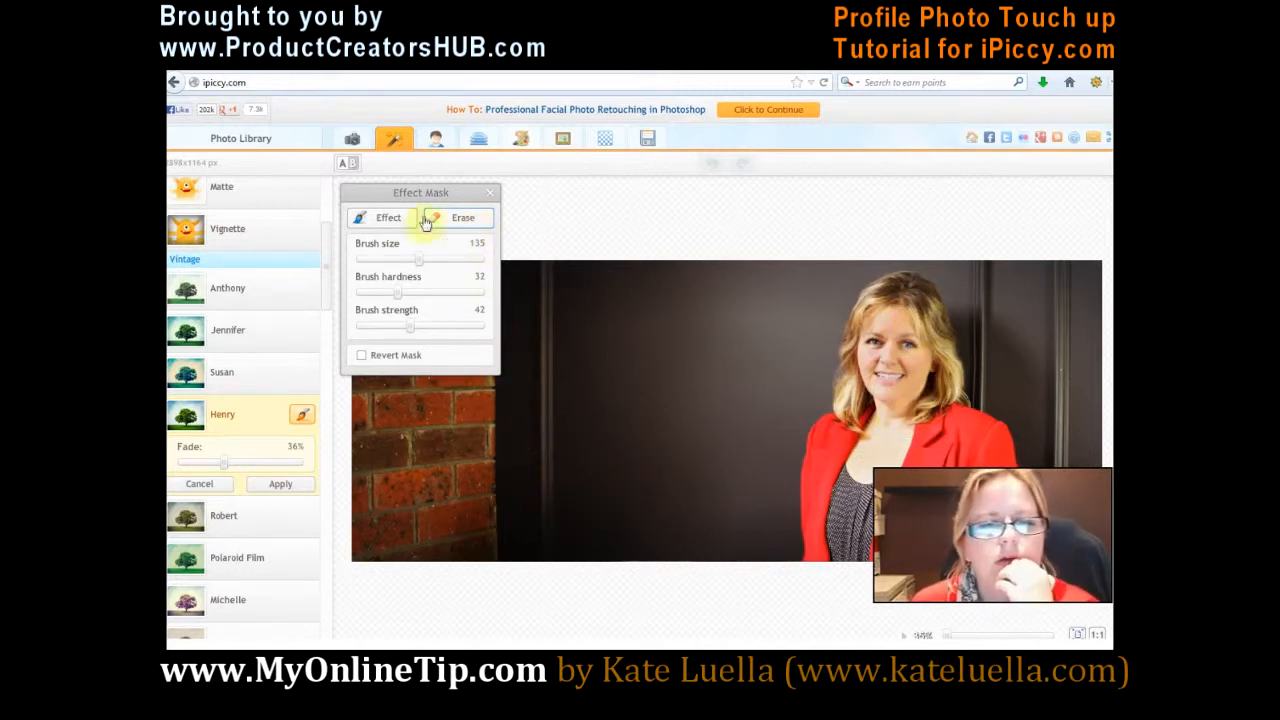
pyautogui.click(485, 195)
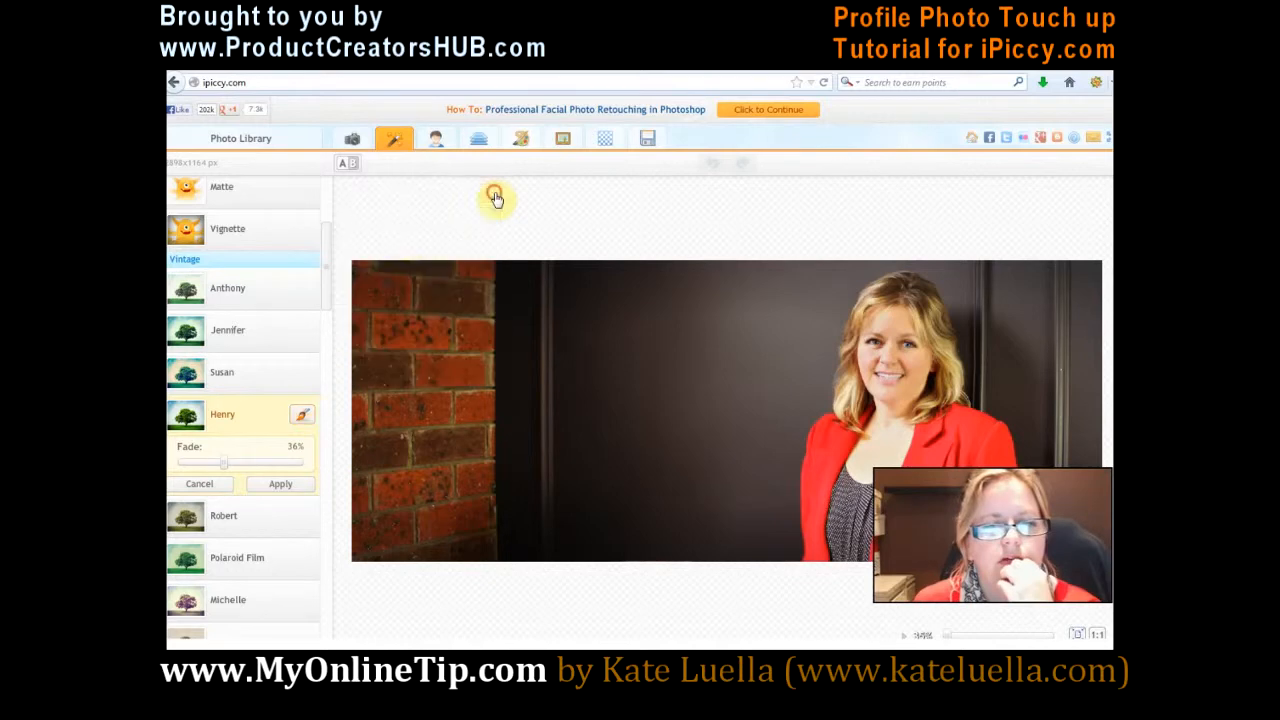
pyautogui.click(279, 485)
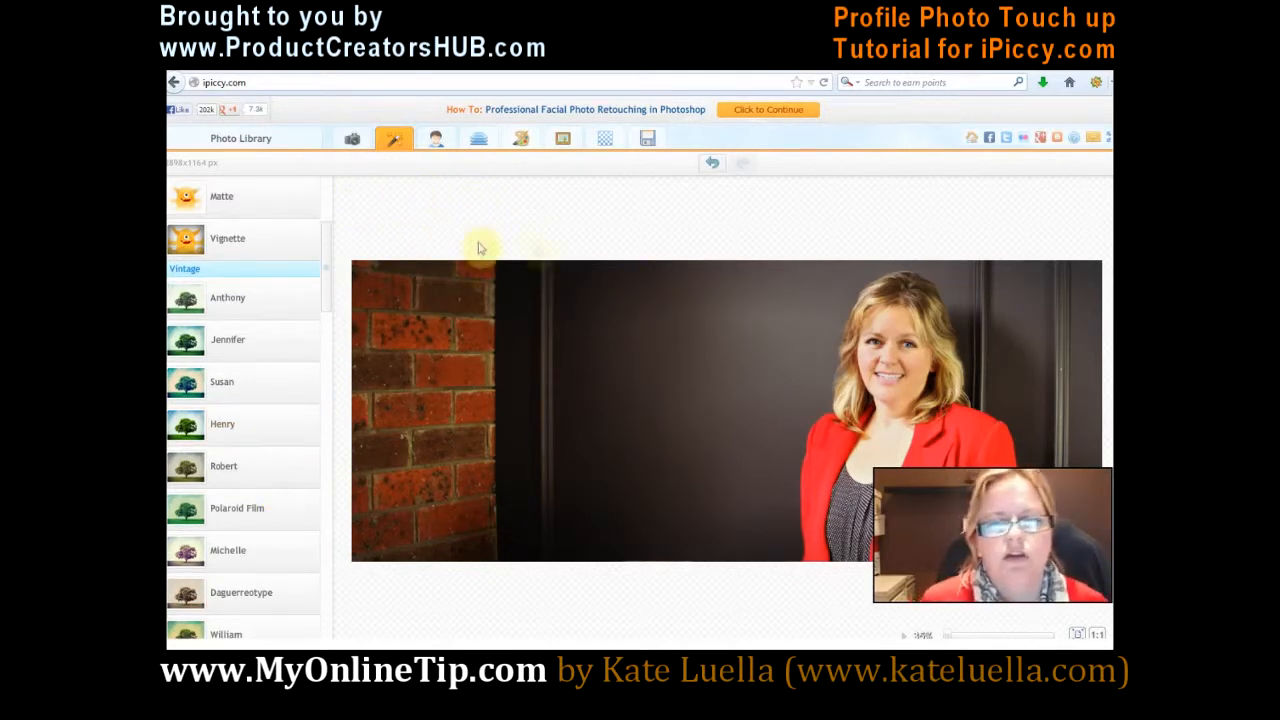
# Step: Open the photo saving options and replace the file name with Red
pyautogui.click(647, 138)
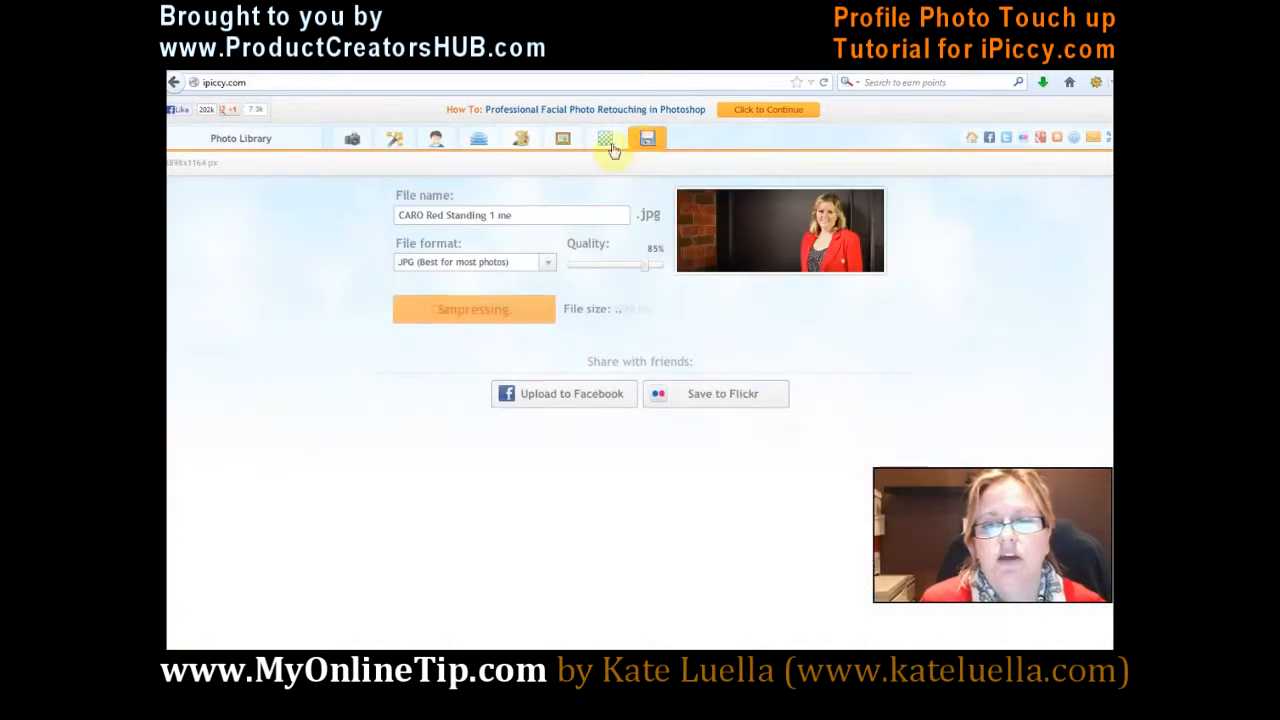
pyautogui.moveTo(521, 214); pyautogui.dragTo(357, 210)
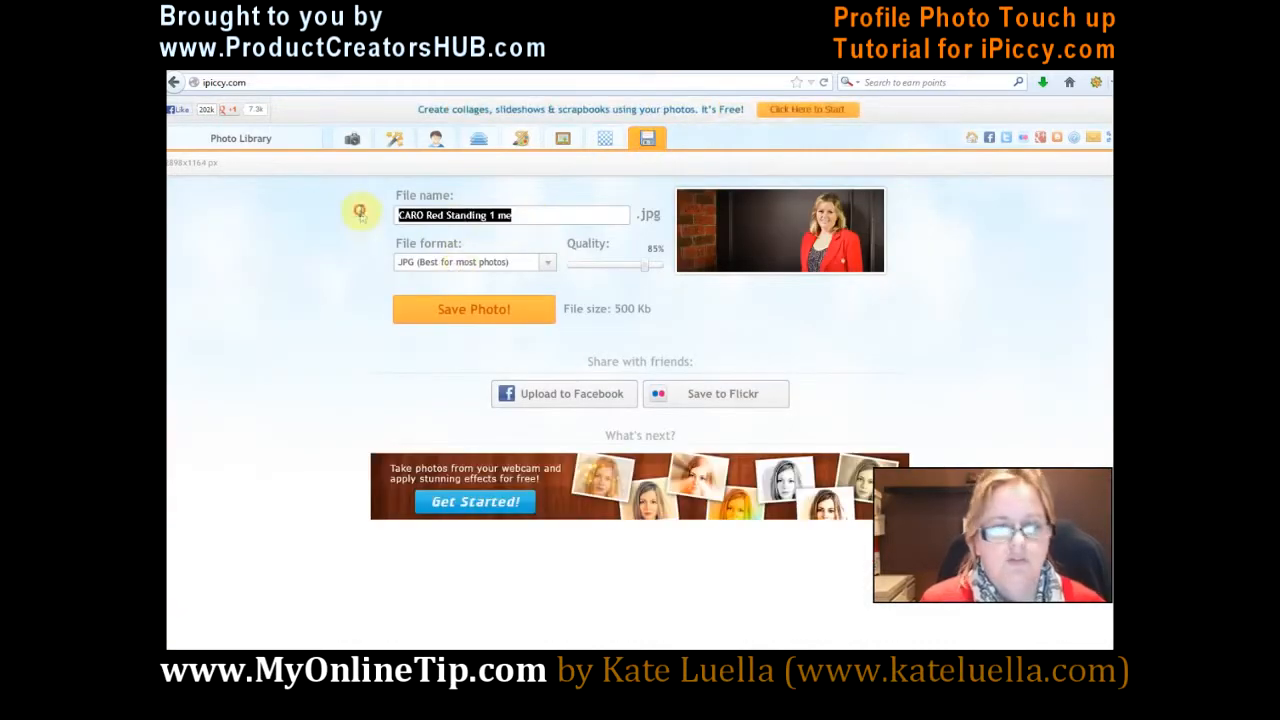
pyautogui.write('Red')
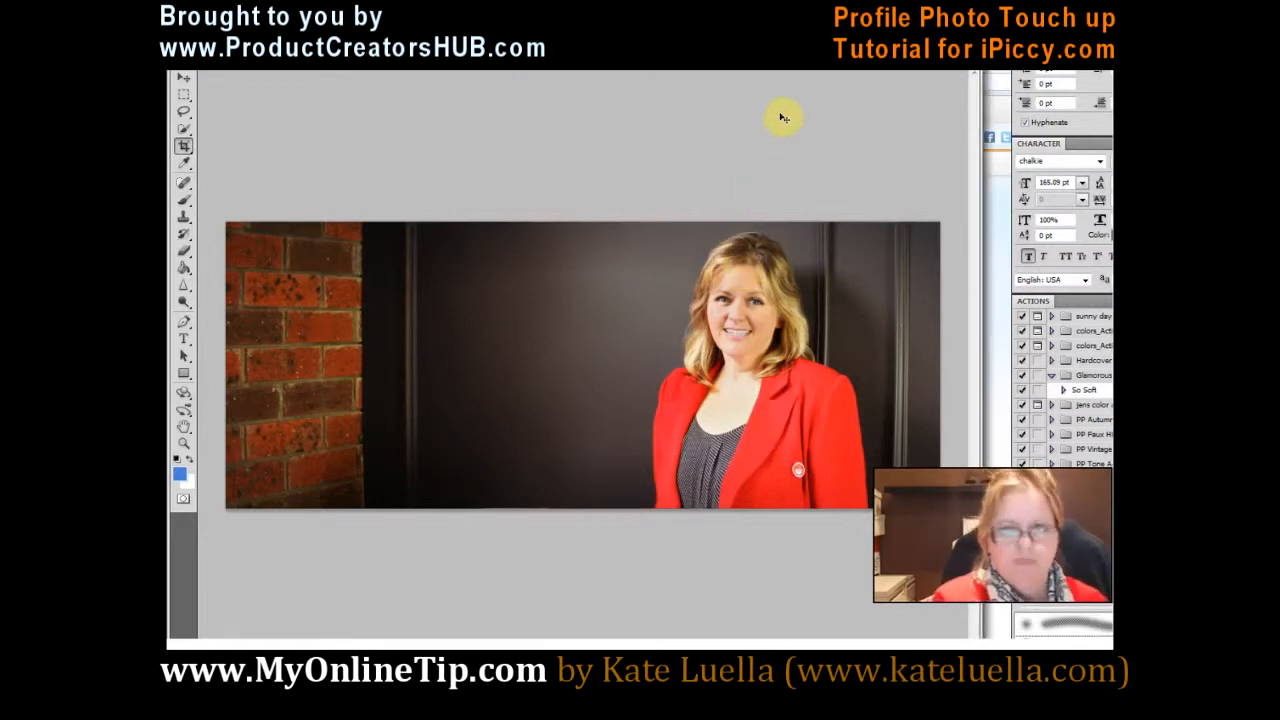
# Step: Examine the original portrait up close in Photoshop with the Move tool active, for comparison with the retouched version
pyautogui.hotkey('ctrl', '+')
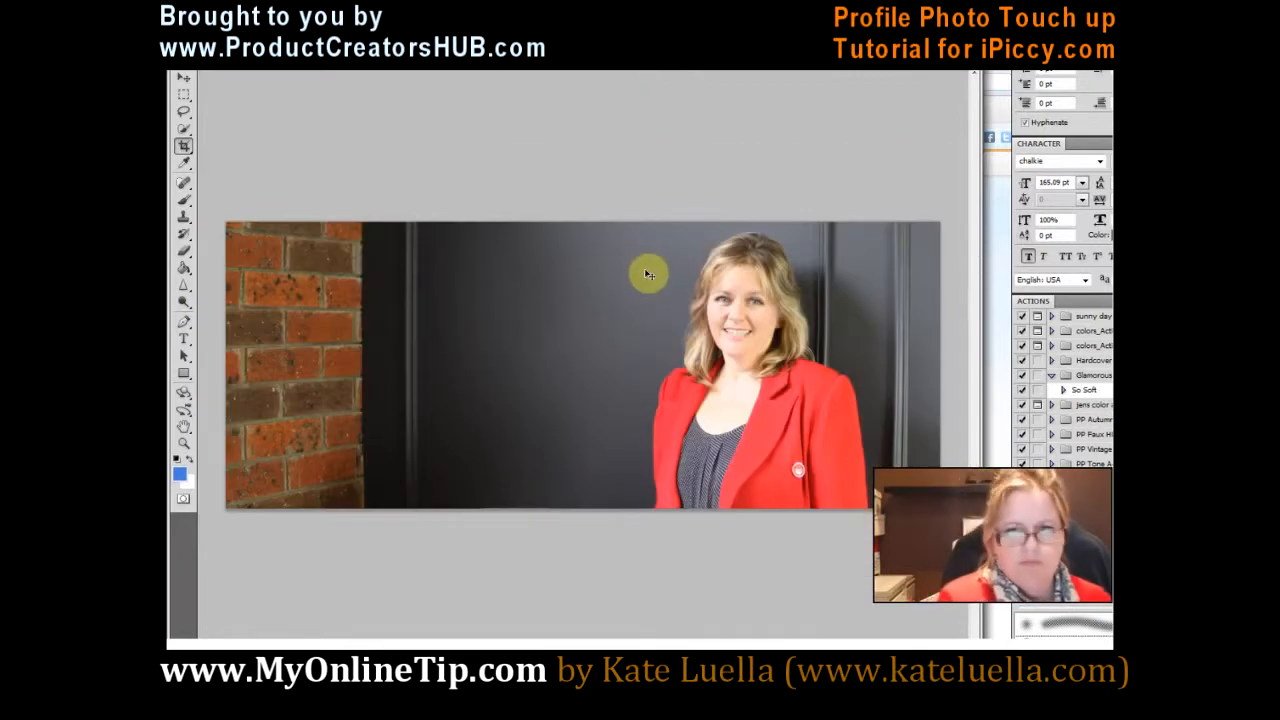
pyautogui.hotkey('ctrl', '+')
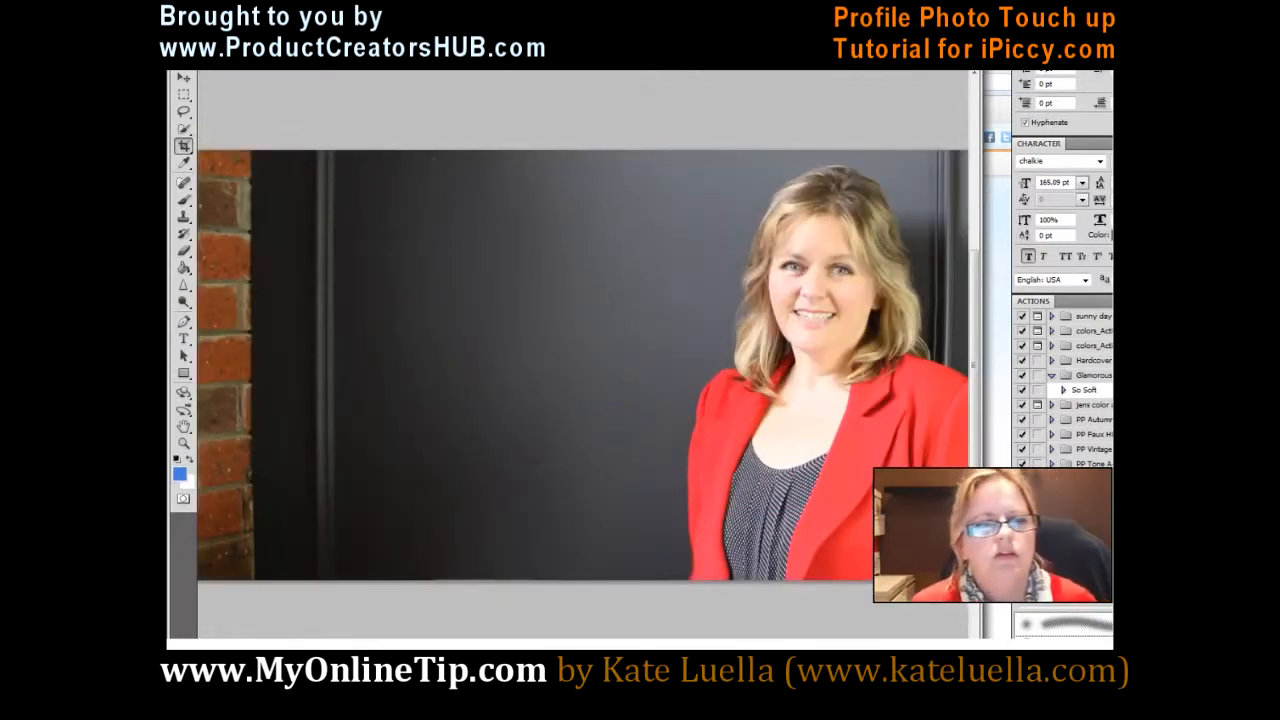
pyautogui.click(183, 77)
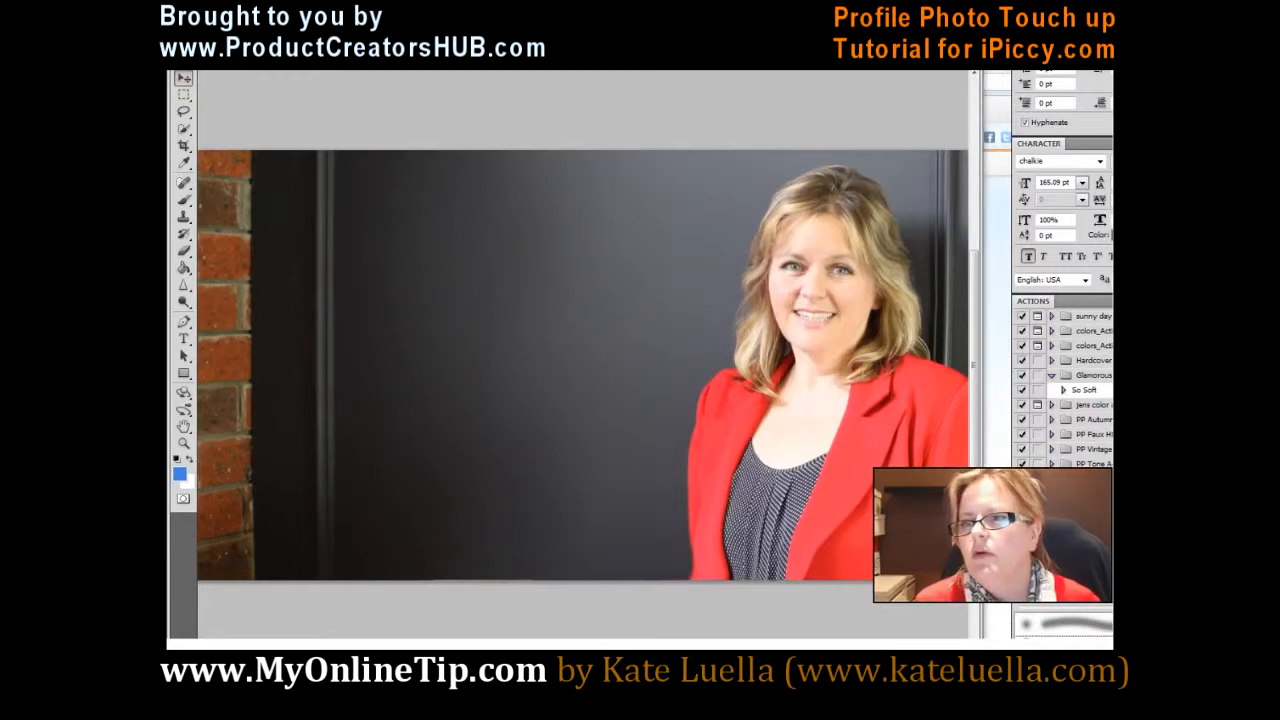
pyautogui.click(433, 225)
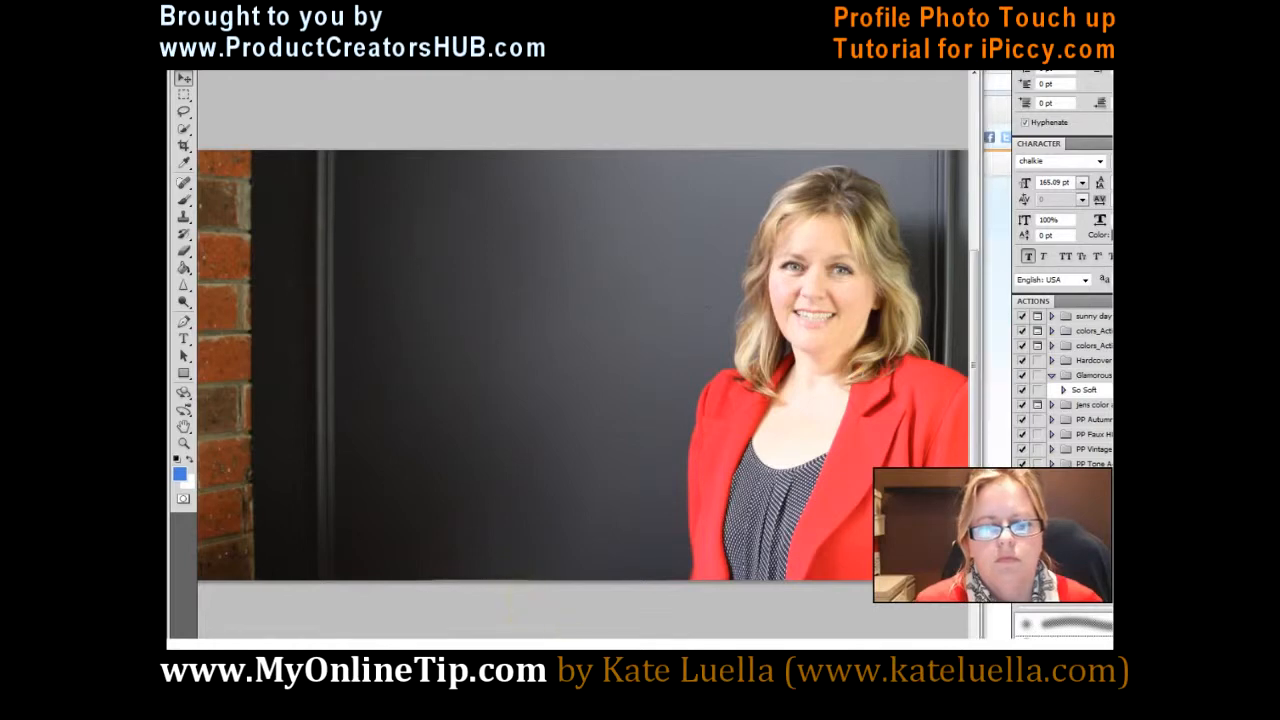